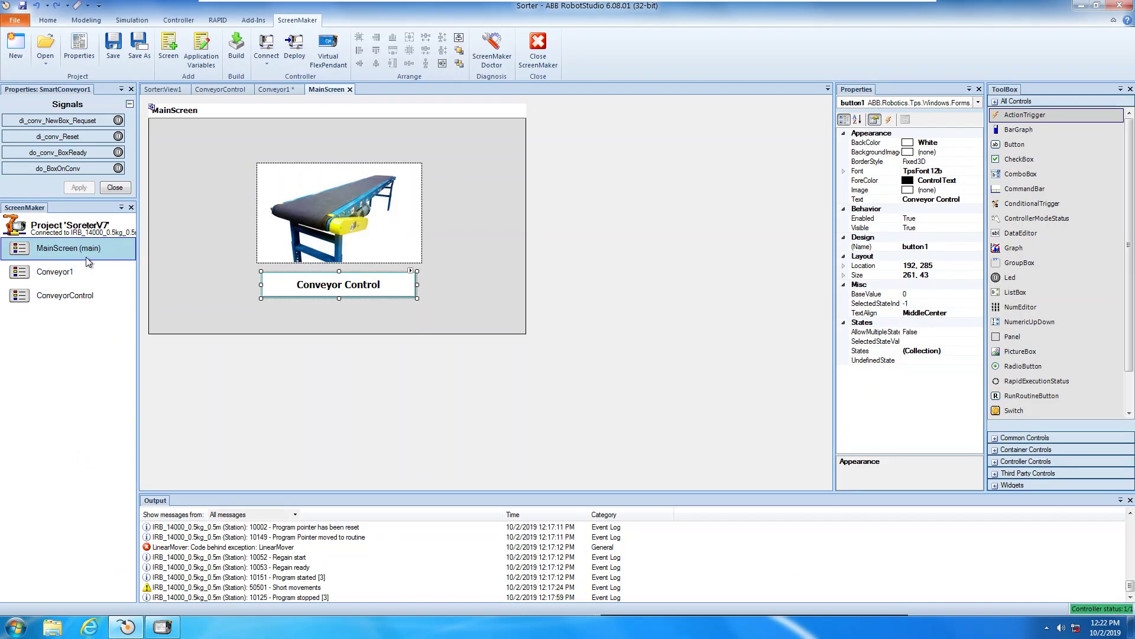
Select the conveyor picture on MainScreen, then open the Conveyor1 screen from the project tree.
left_click(342, 208)
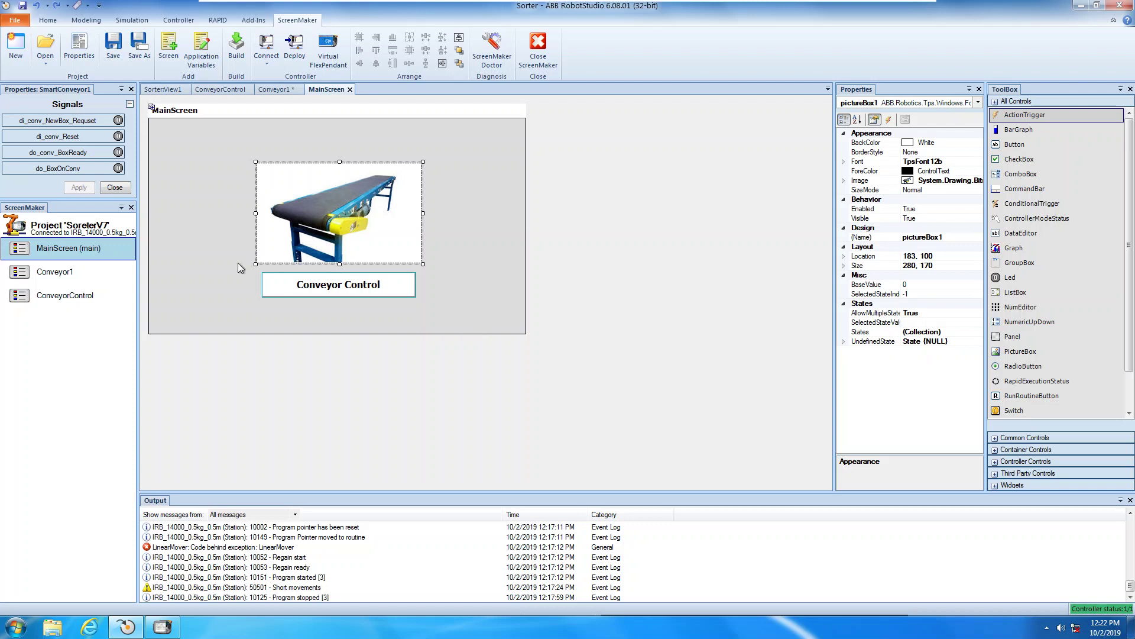
double_click(62, 273)
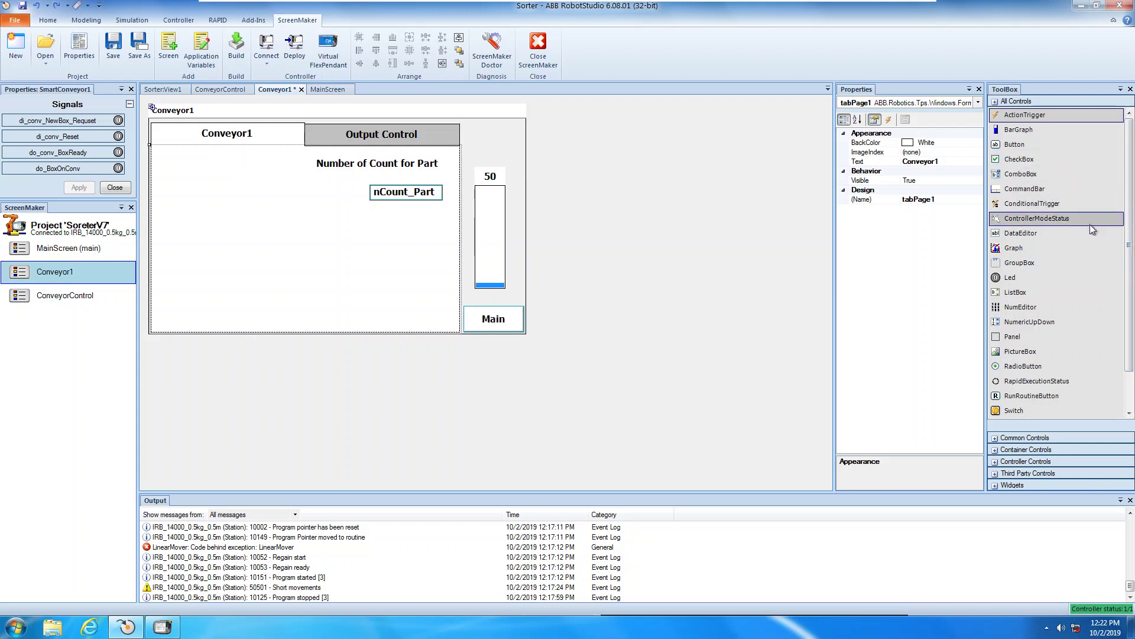
Draw a 232×219 PictureBox on the Conveyor1 tab page and move it to location 26, 51.
left_click(1106, 353)
left_click_drag(173, 169, 310, 296)
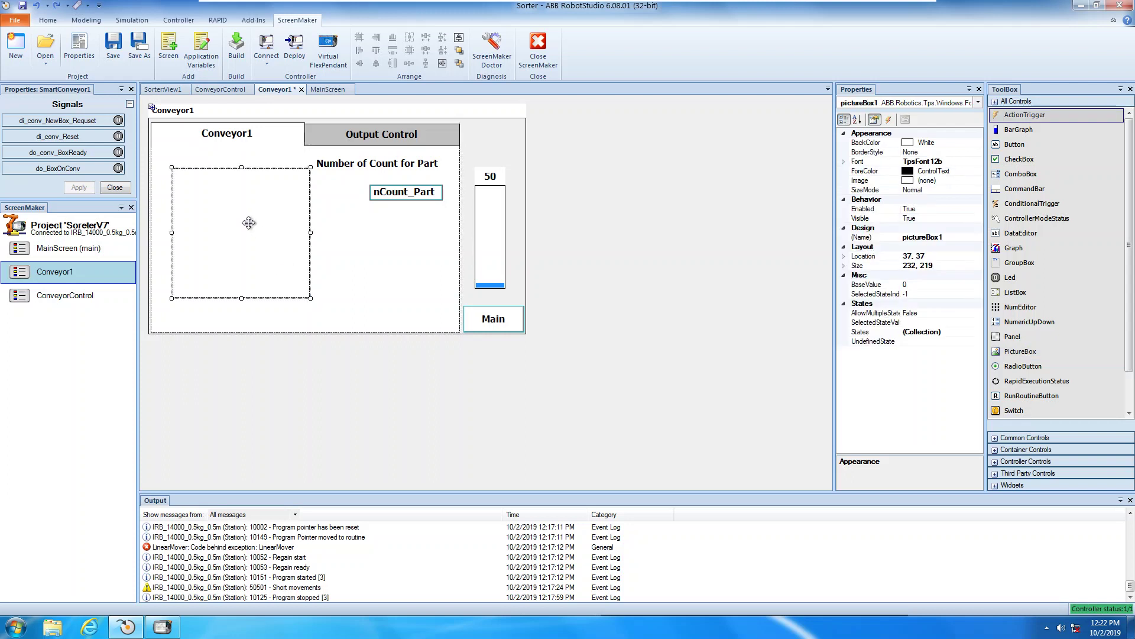
left_click_drag(248, 227, 240, 236)
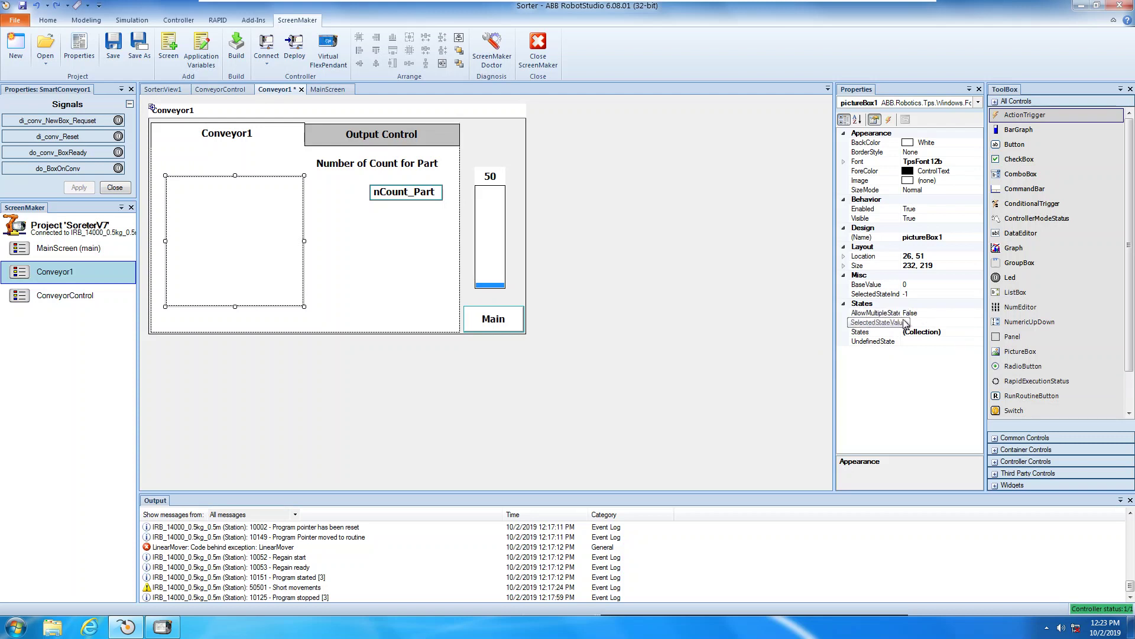
Set pictureBox1's AllowMultipleStates to True with Image as the per-state property, then expand UndefinedState.
left_click(976, 314)
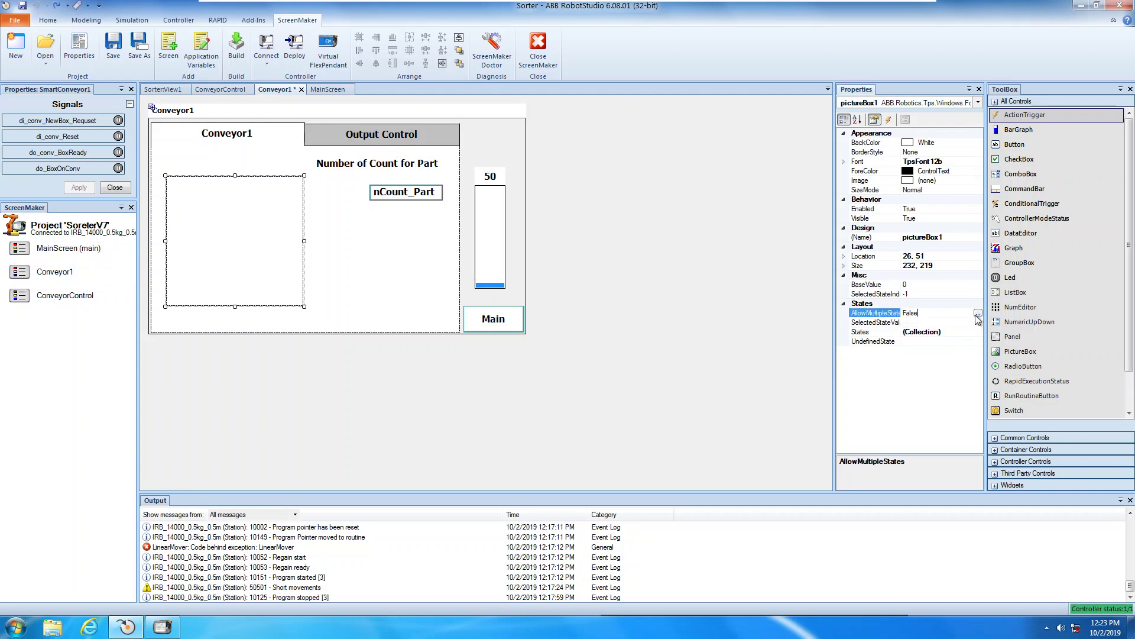
left_click(978, 314)
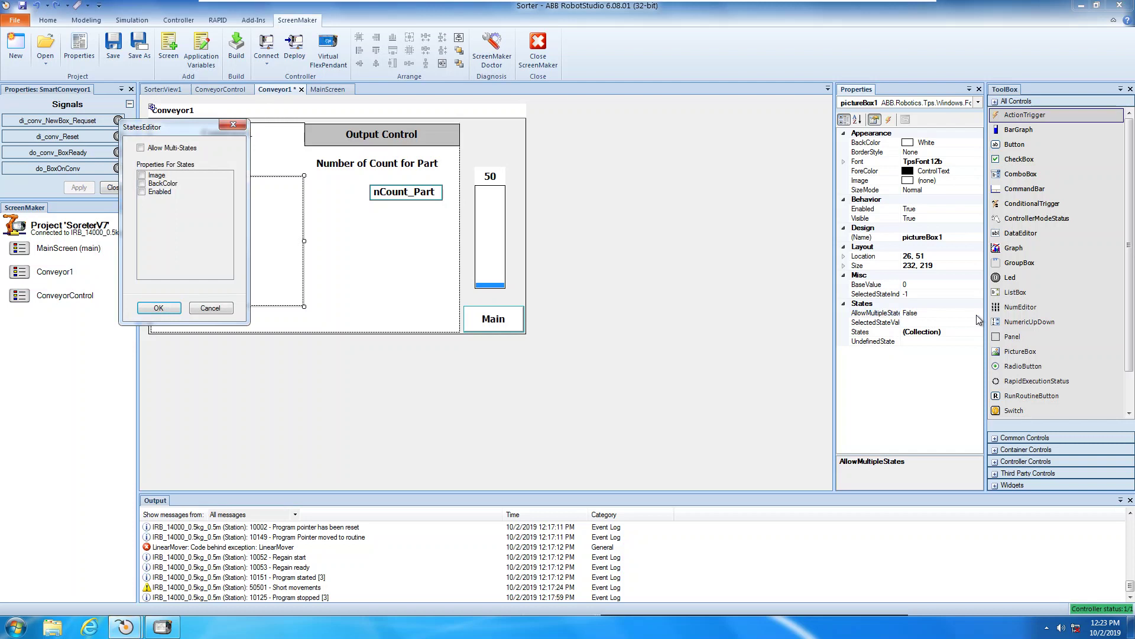
left_click(140, 148)
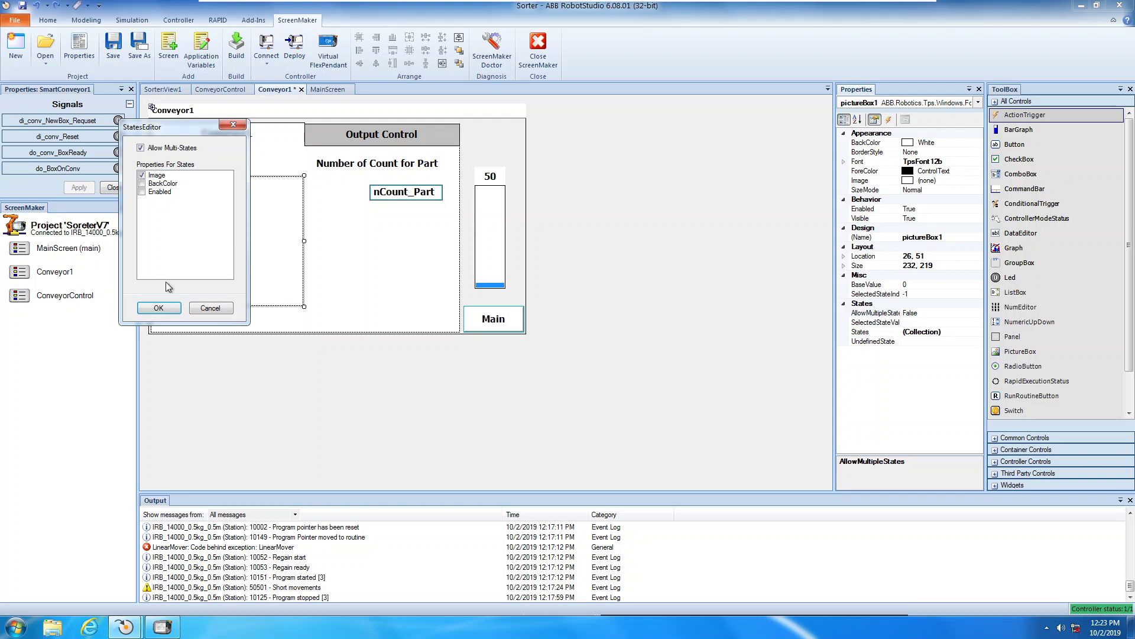
left_click(158, 308)
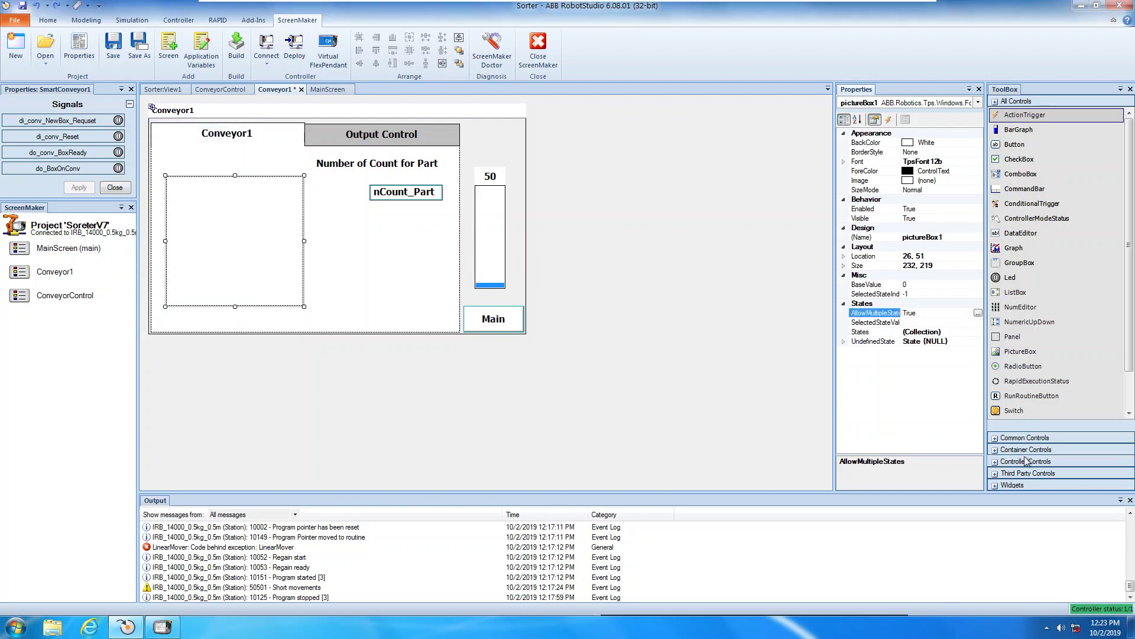
left_click(844, 342)
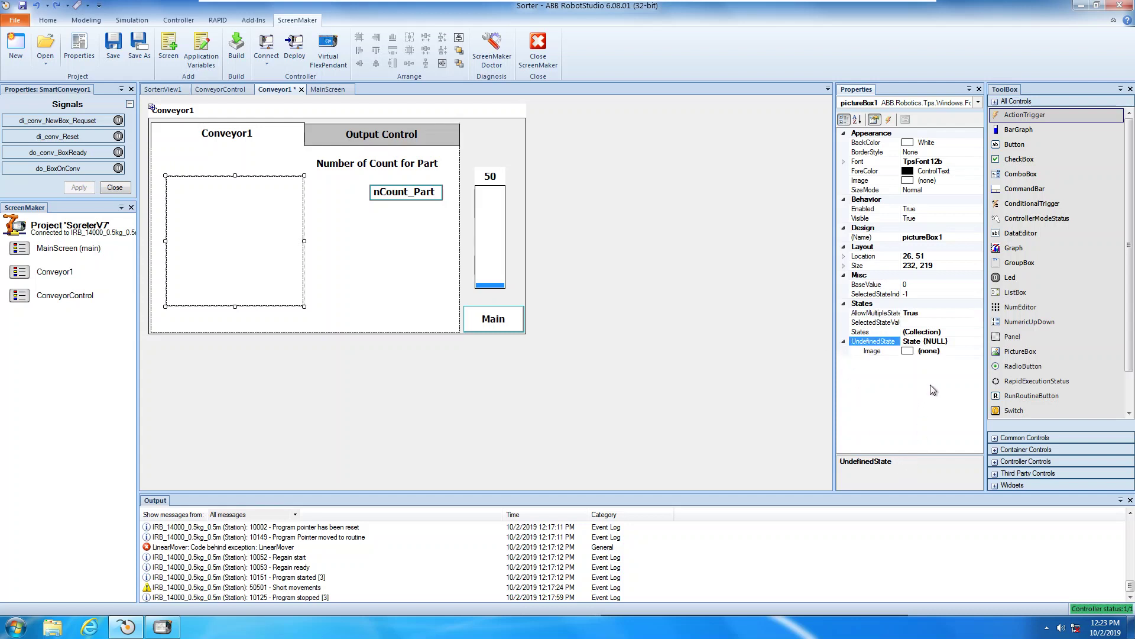
Load OK.gif from the Desktop as the undefined state's image.
left_click(940, 351)
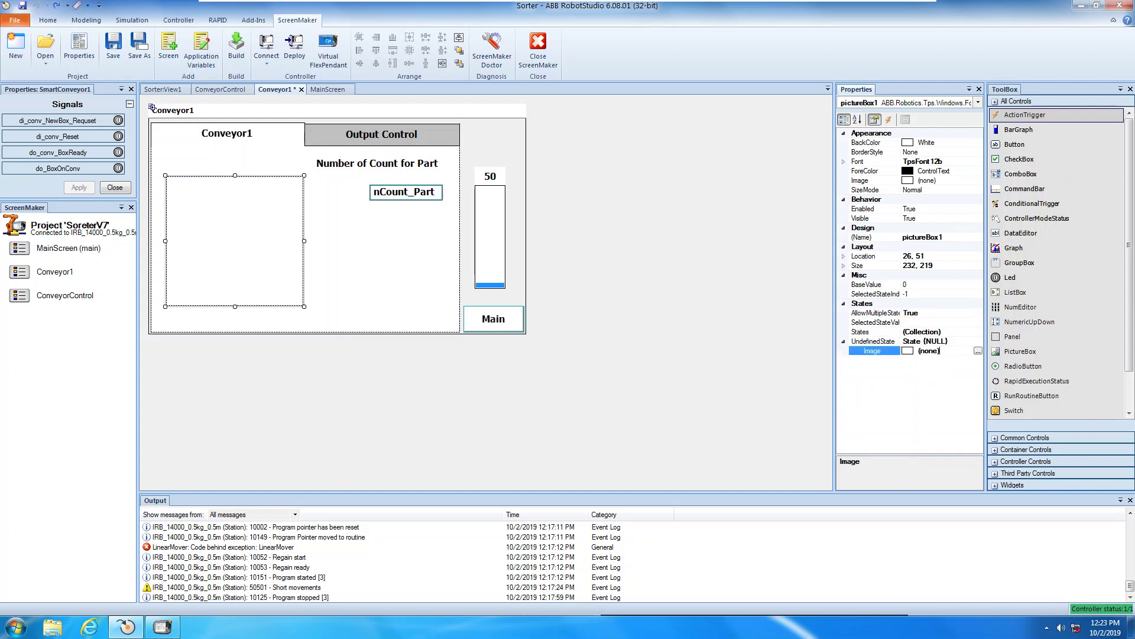
left_click(978, 352)
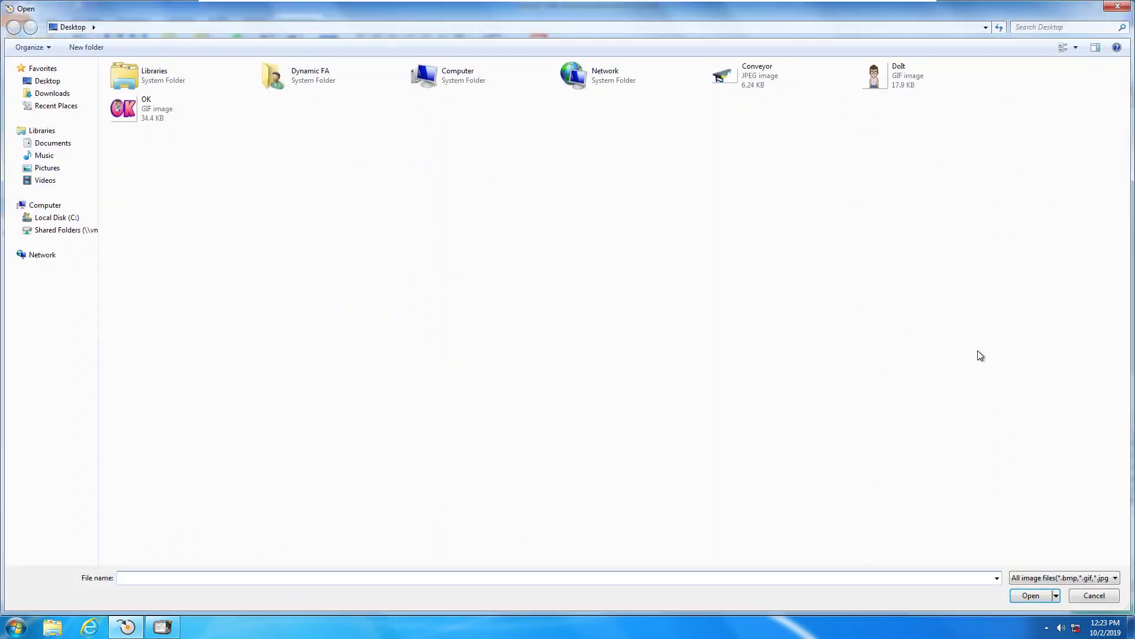
left_click(157, 122)
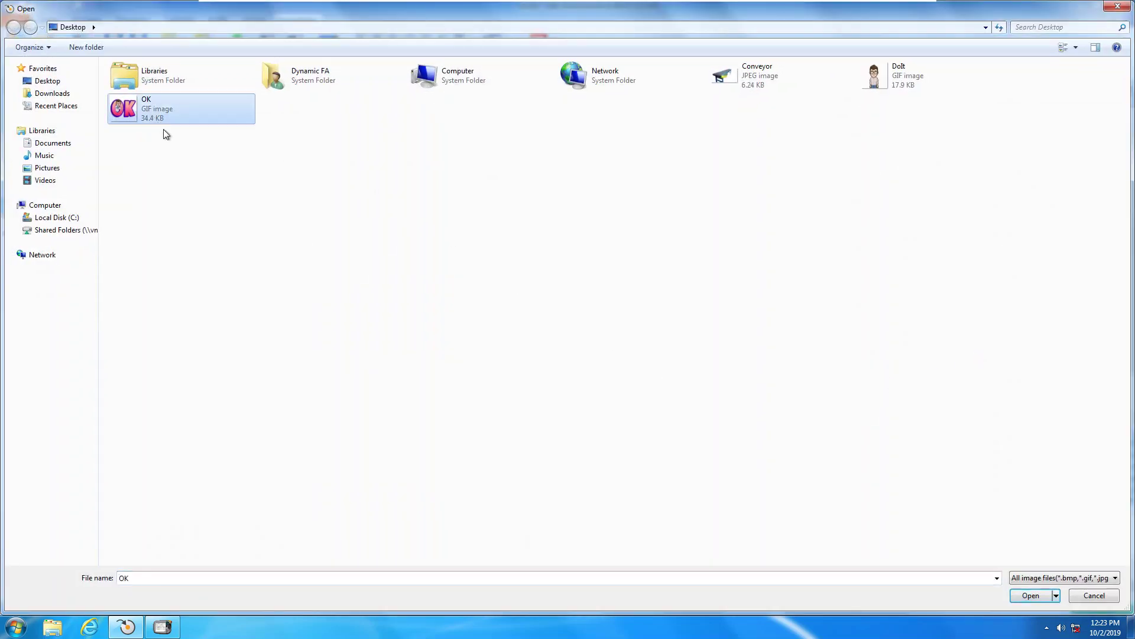
left_click(1041, 597)
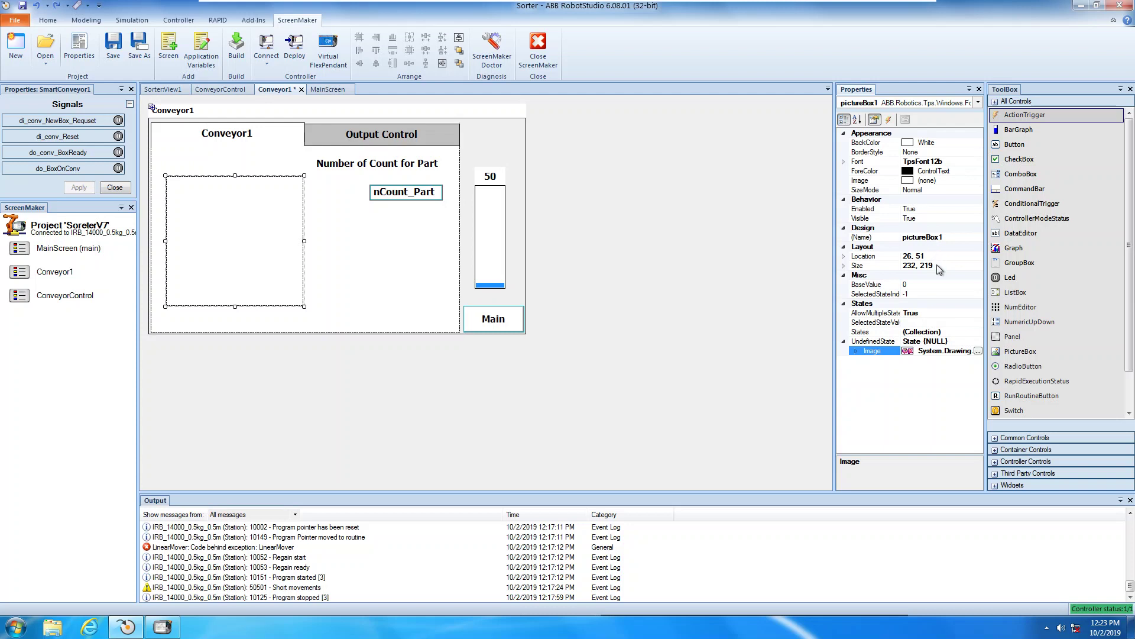
Set SelectedStateIndex to 0.
left_click(937, 292)
type("0")
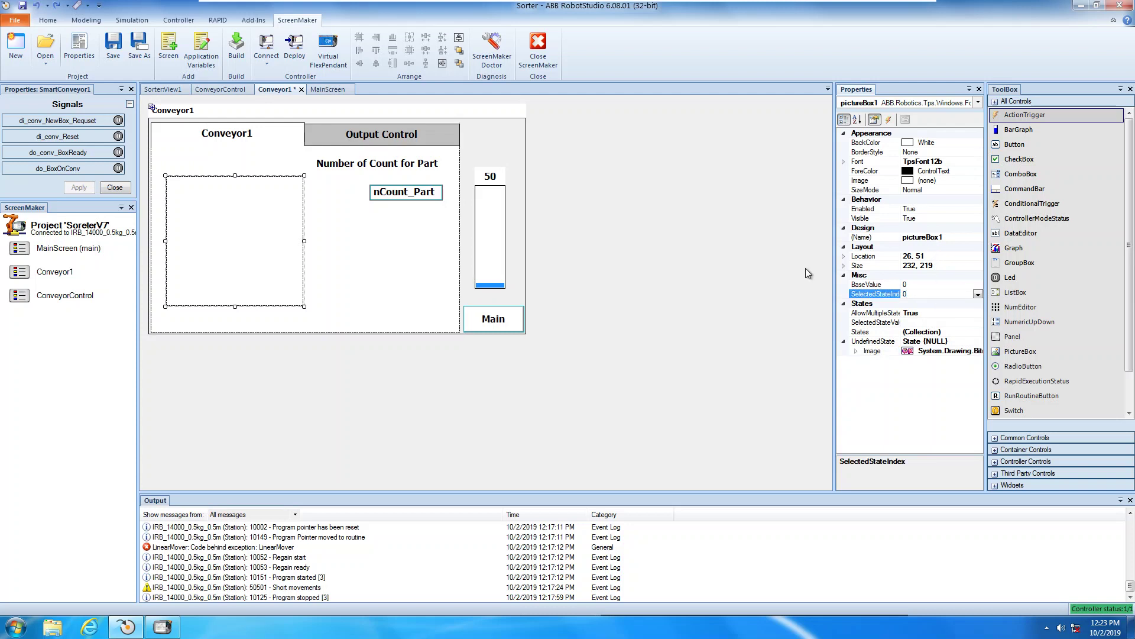
key("Return")
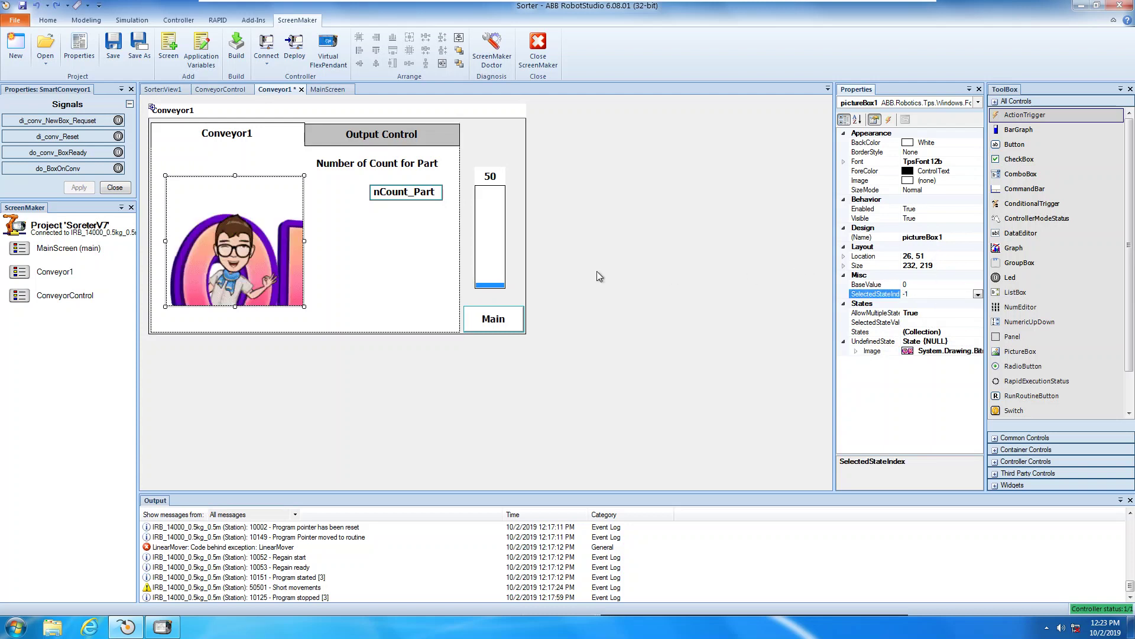
Set pictureBox1's SizeMode to StretchImage so the OK image fills the box.
left_click(945, 190)
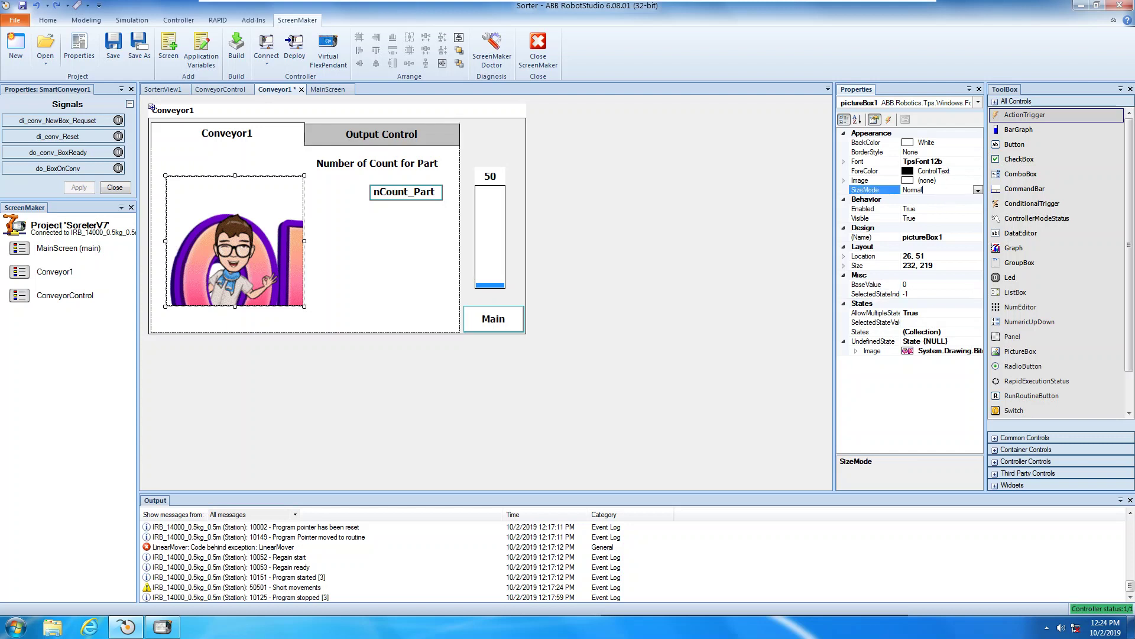
left_click(979, 191)
left_click(951, 218)
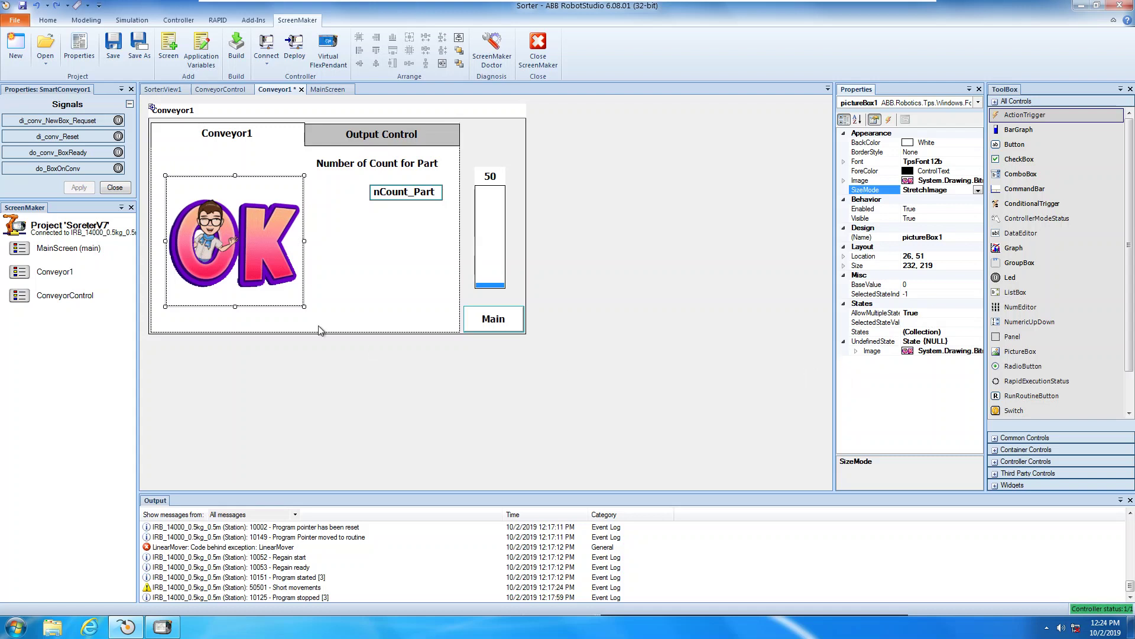
left_click(373, 255)
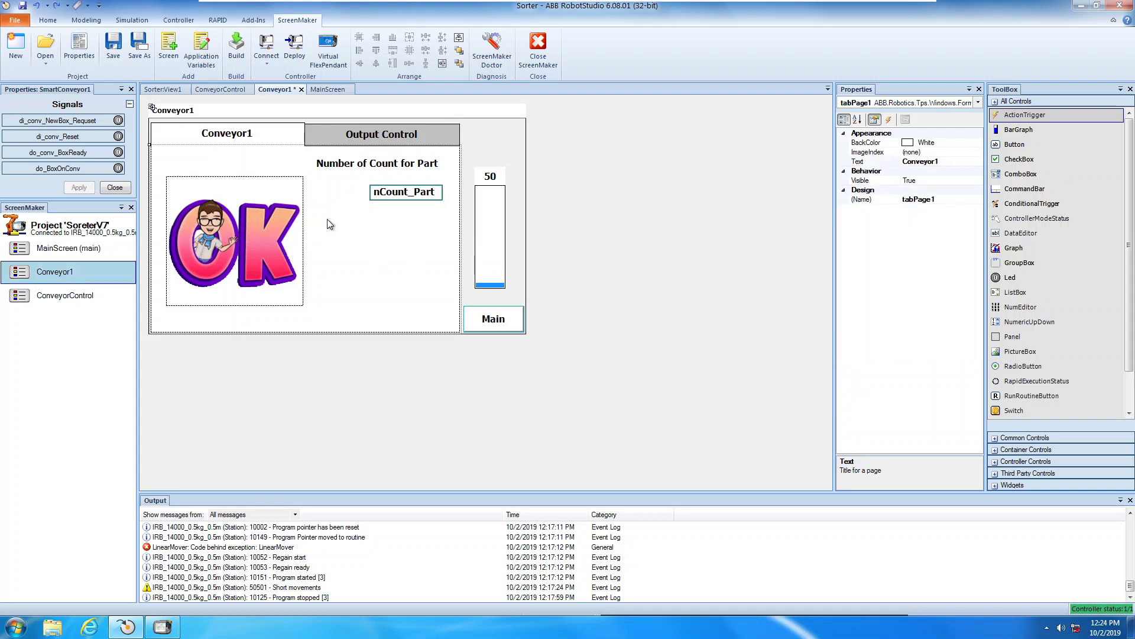
Build the SoreterV7 screen project and deploy it to the controller, confirming with Yes.
left_click(237, 44)
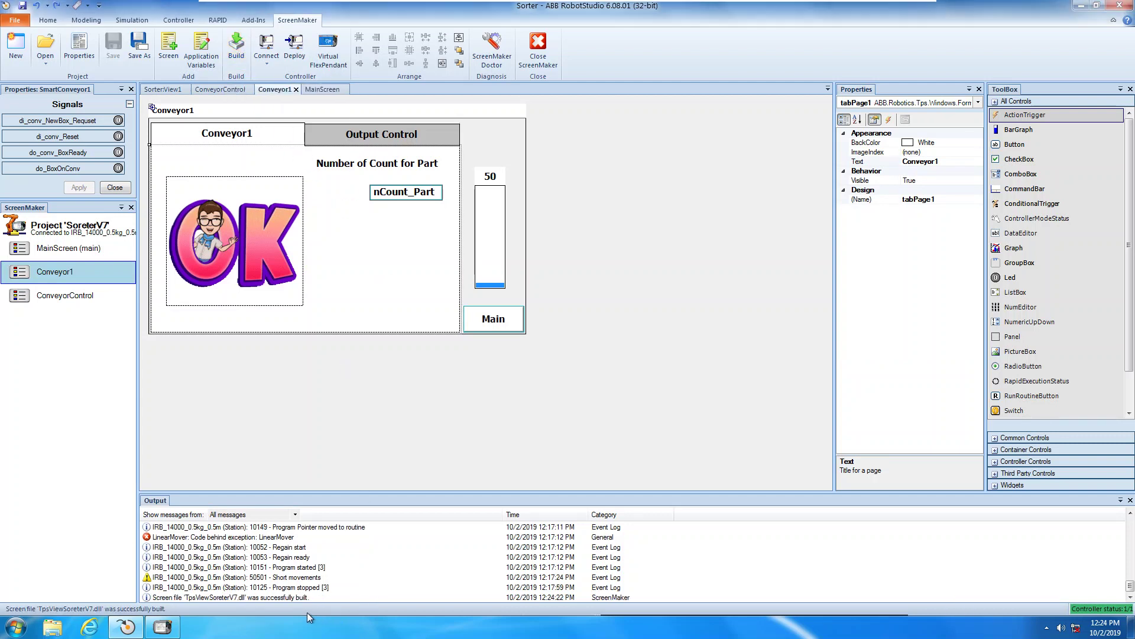
left_click(298, 60)
left_click(615, 363)
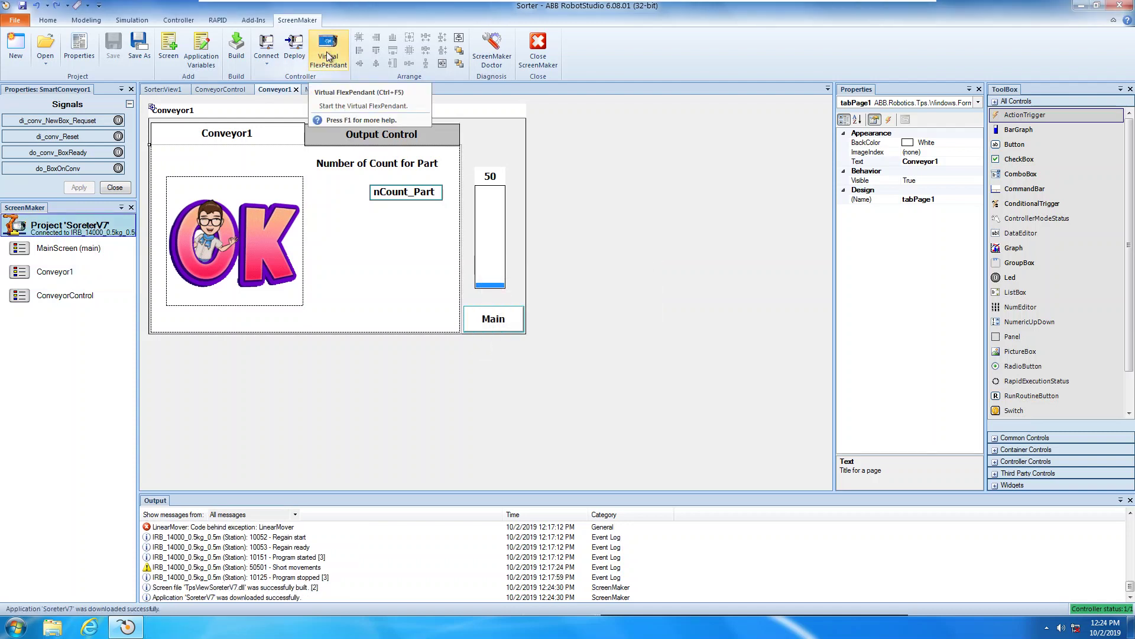
left_click(329, 56)
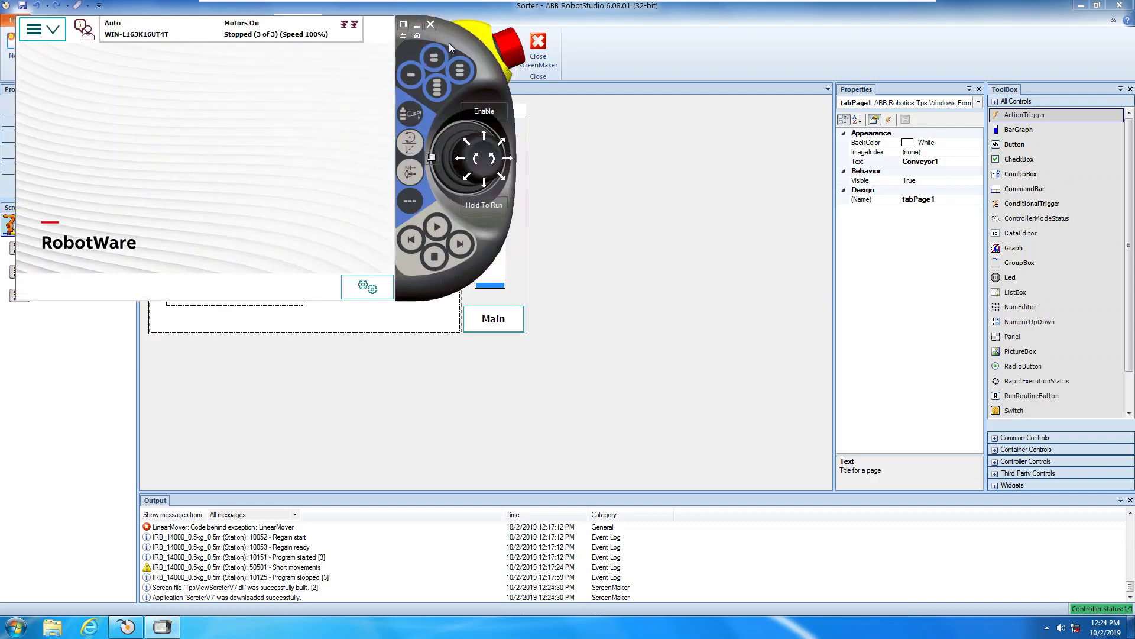
left_click_drag(449, 43, 956, 186)
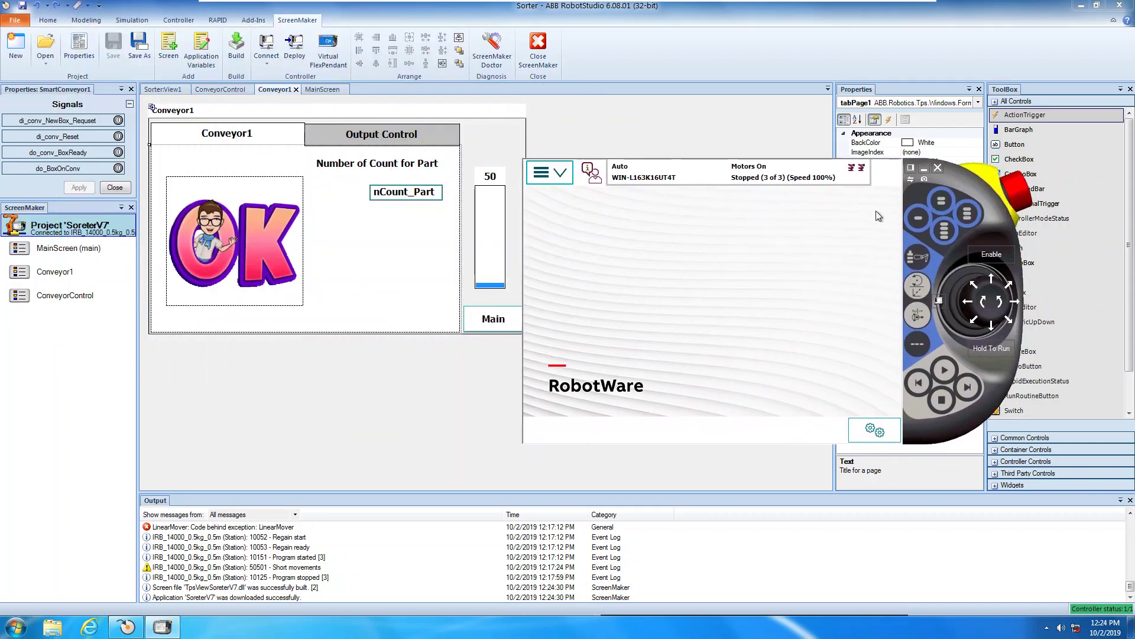
left_click(559, 173)
left_click(577, 212)
left_click(670, 371)
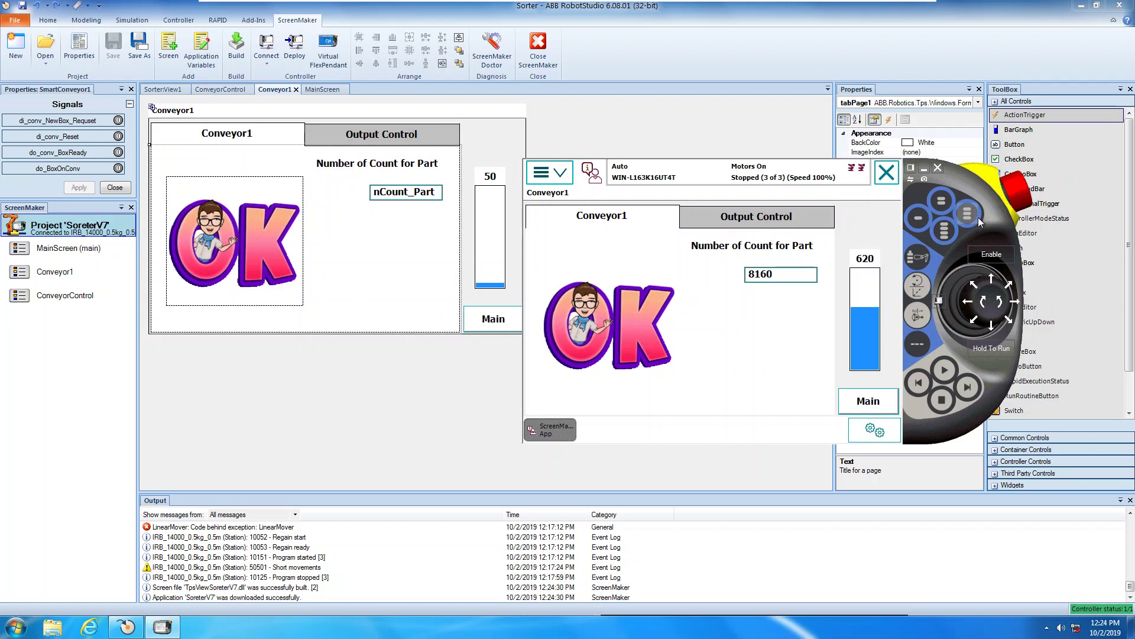
left_click_drag(995, 156, 1070, 100)
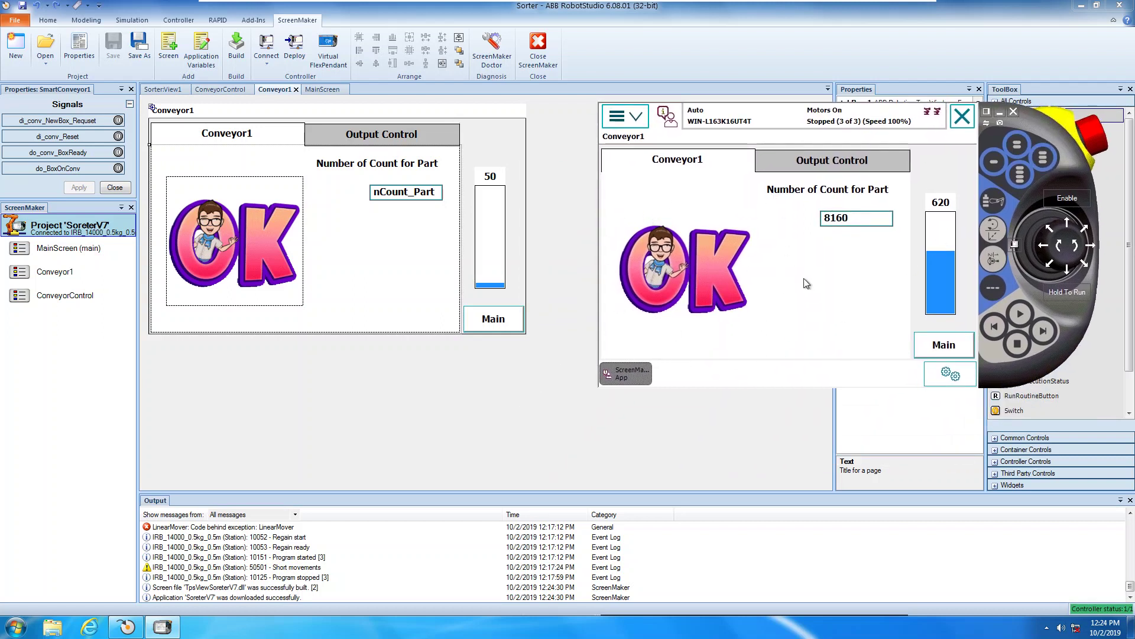
left_click(355, 245)
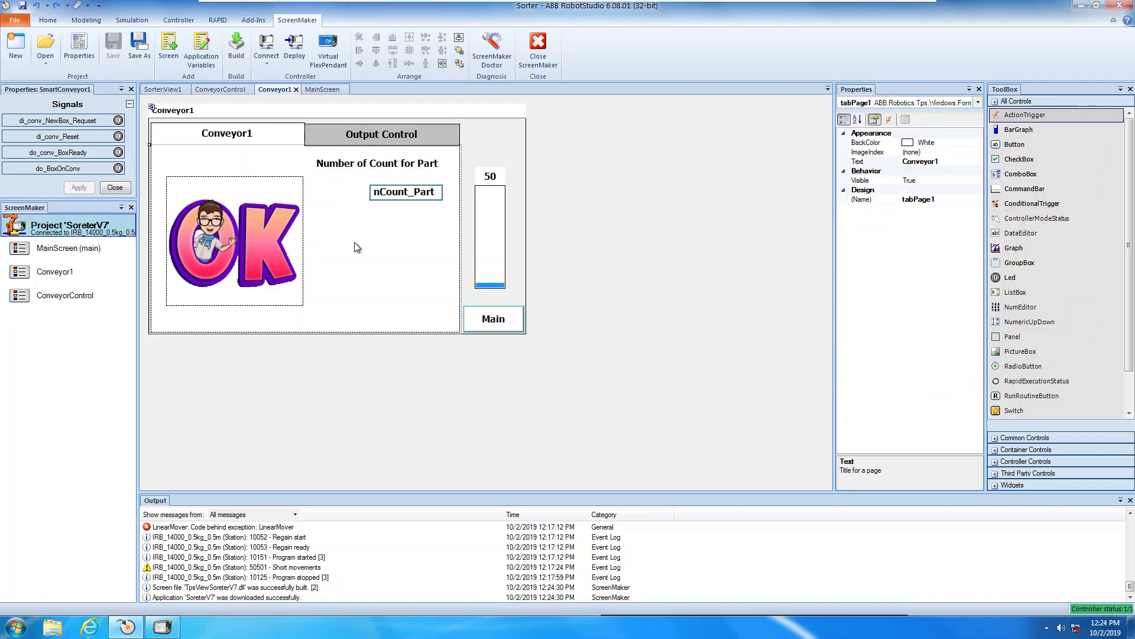
Open pictureBox1's States collection editor and add two states.
left_click(223, 211)
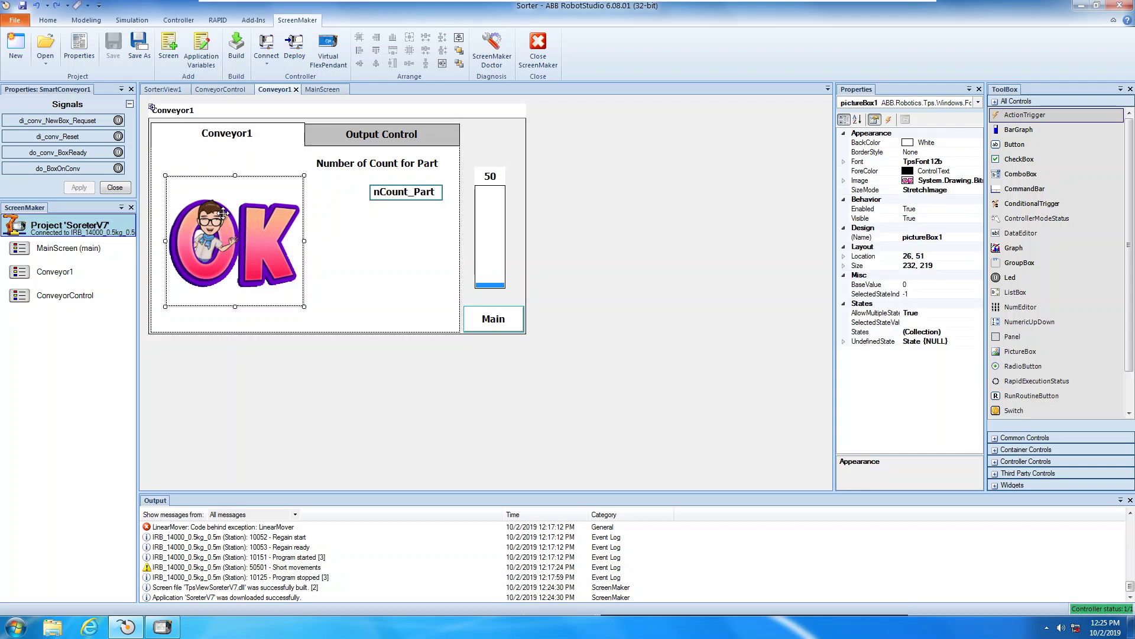
left_click(977, 334)
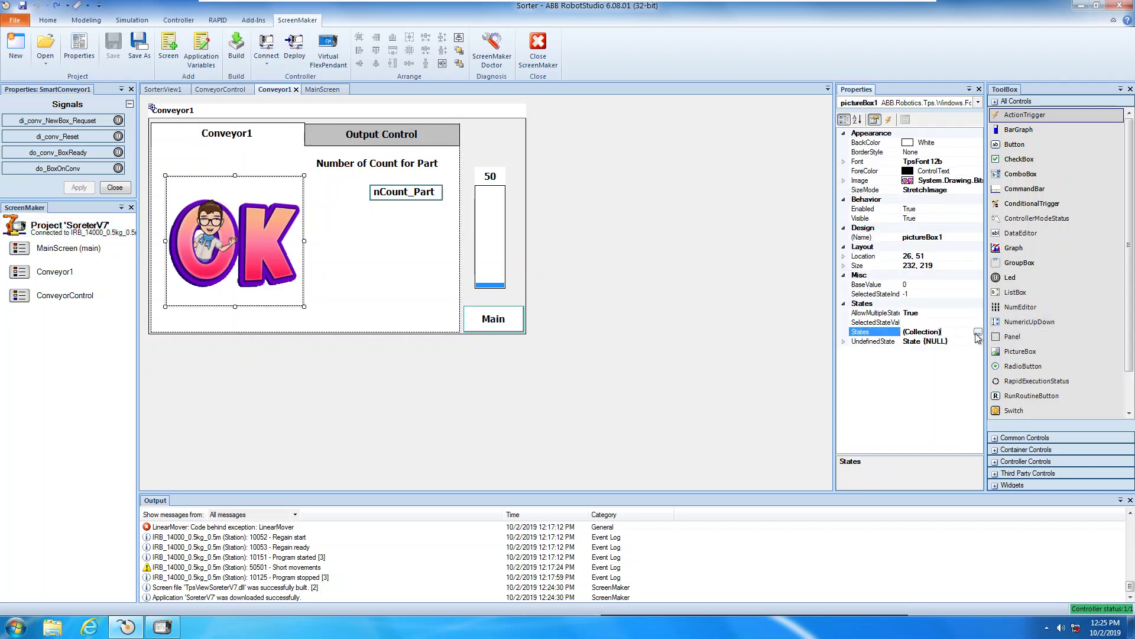
left_click(978, 333)
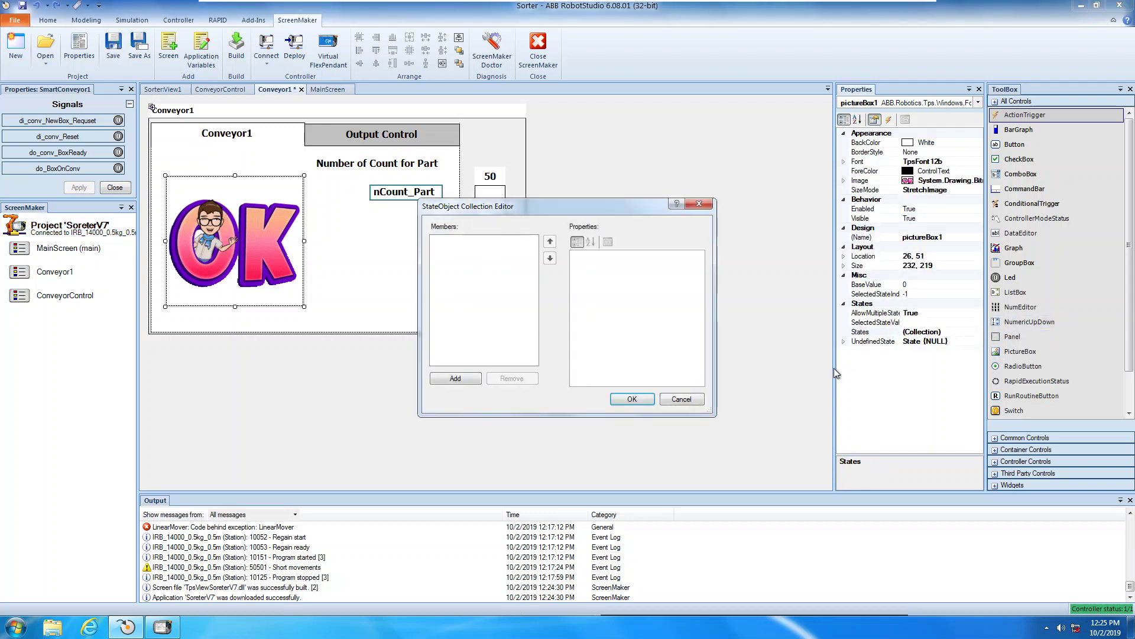
left_click(456, 381)
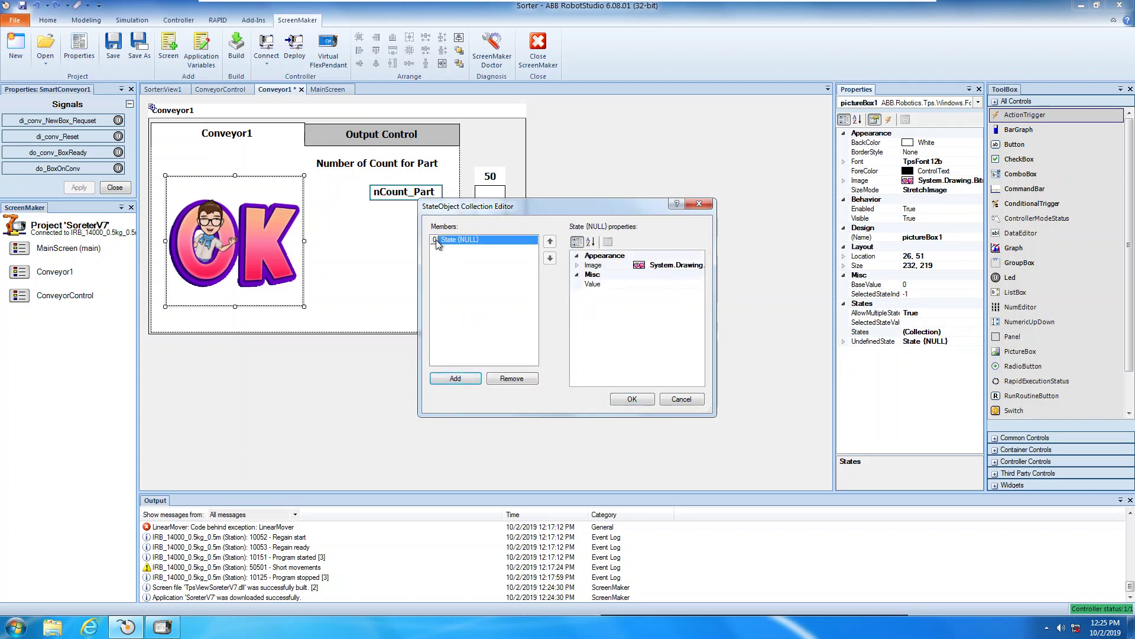
left_click(456, 378)
left_click(455, 378)
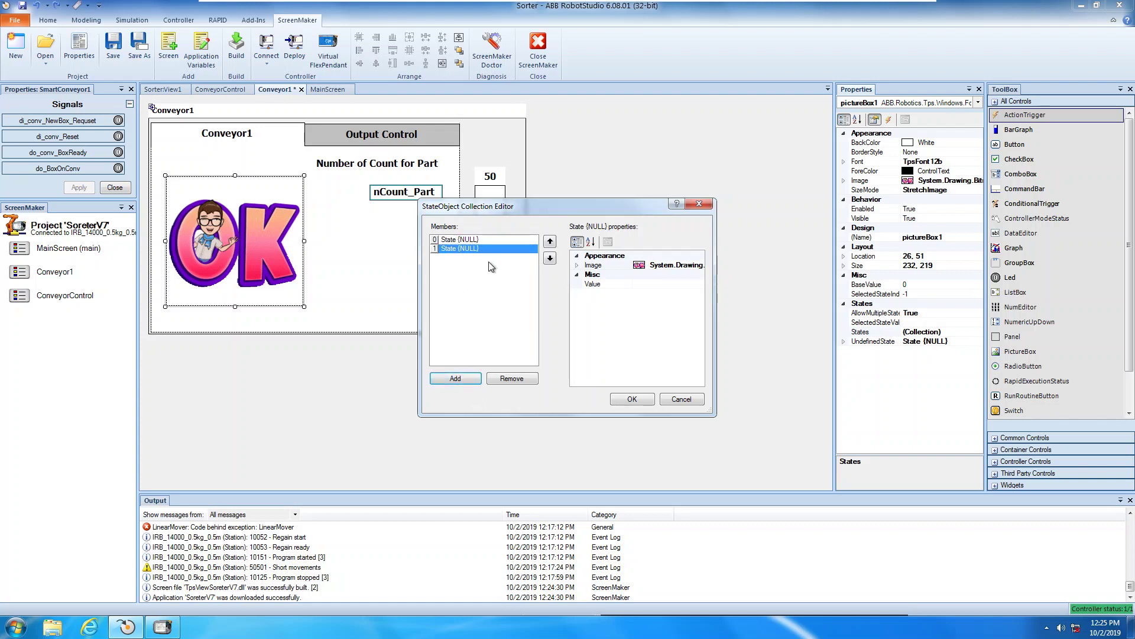
Give the second state (member 1) Value 0.
left_click(497, 249)
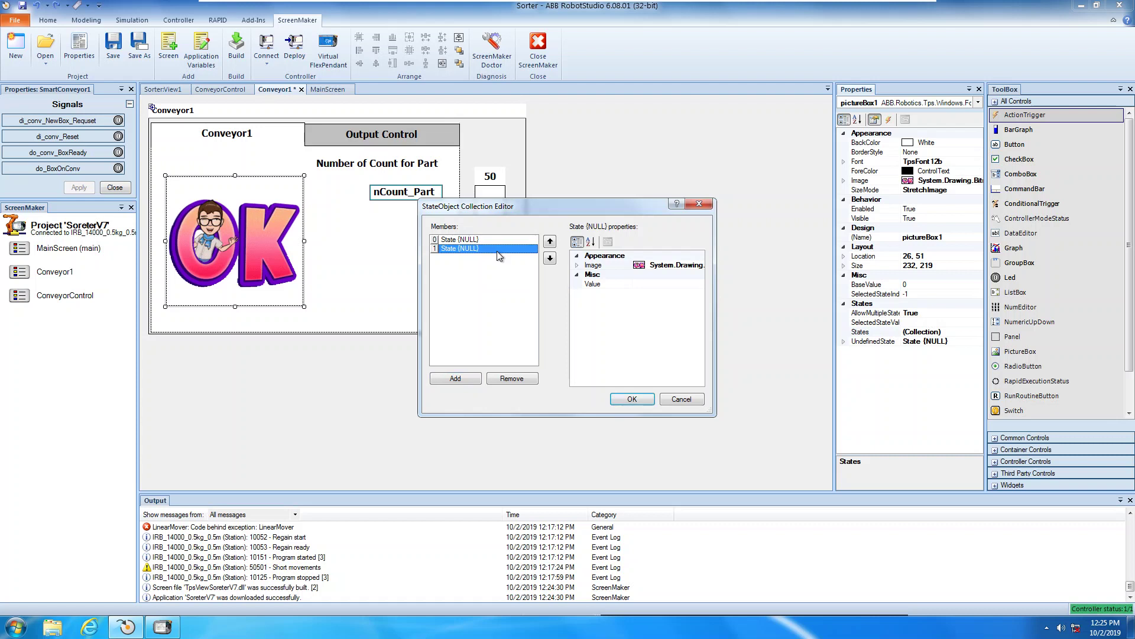
left_click(626, 286)
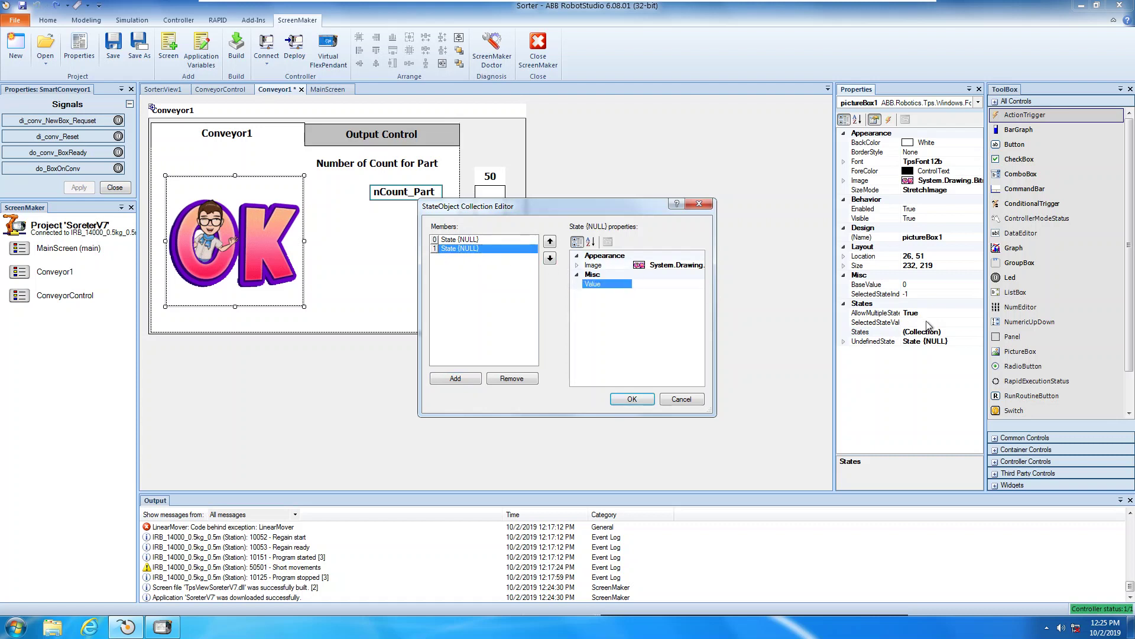
key("Return")
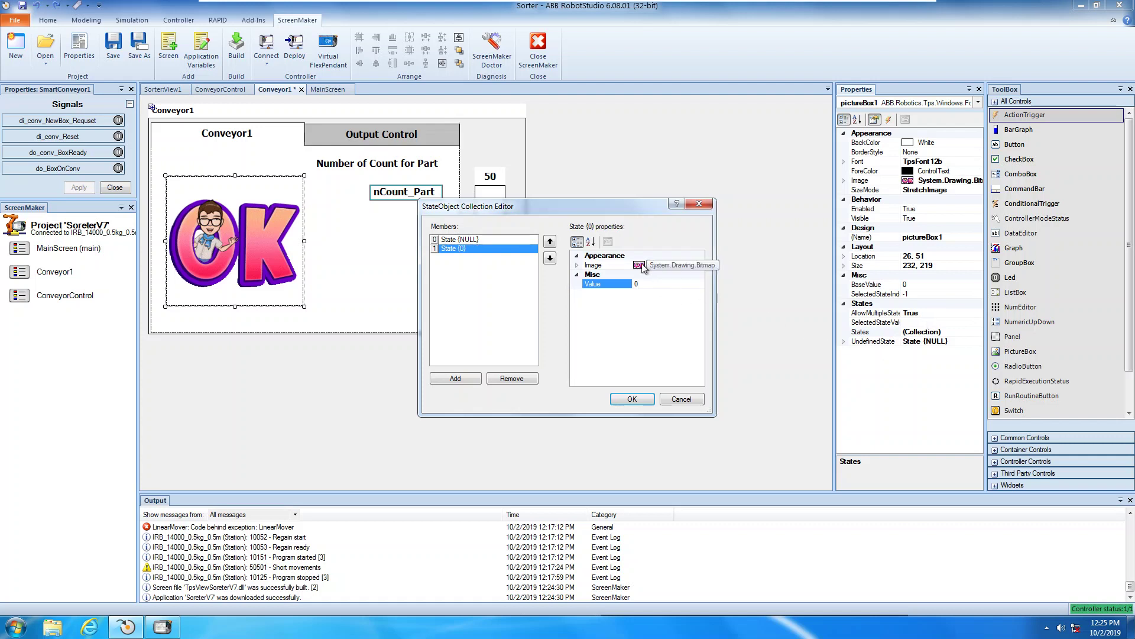
Add a third state with Value 1.
left_click(455, 378)
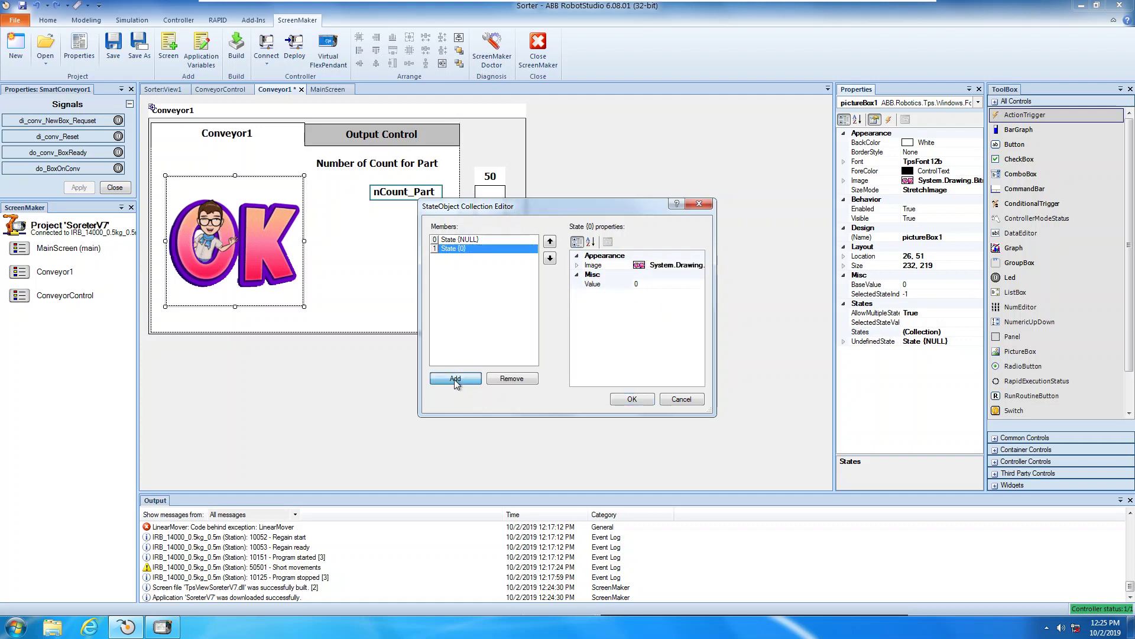
left_click(651, 284)
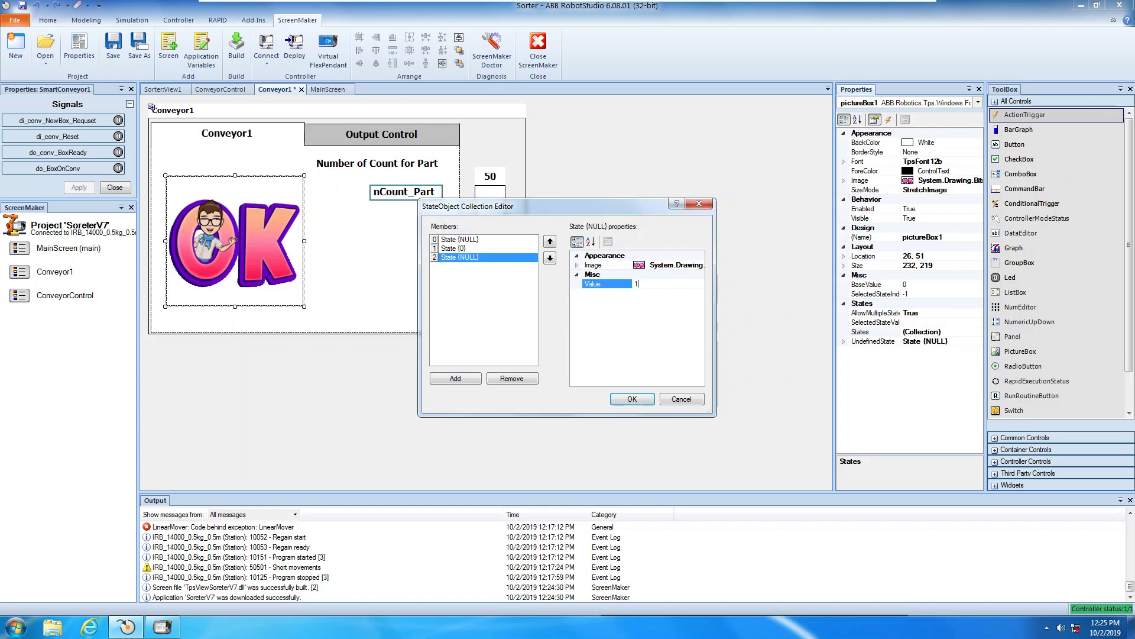
left_click(641, 264)
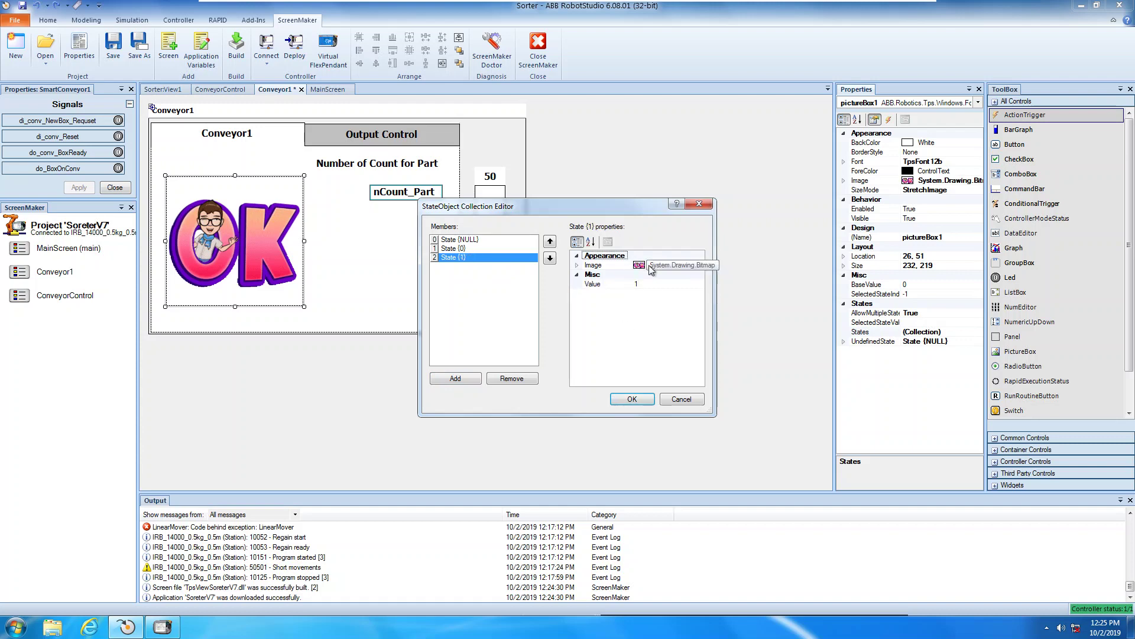
Assign the Desktop DoIt image to the third state and save the state collection.
left_click(700, 265)
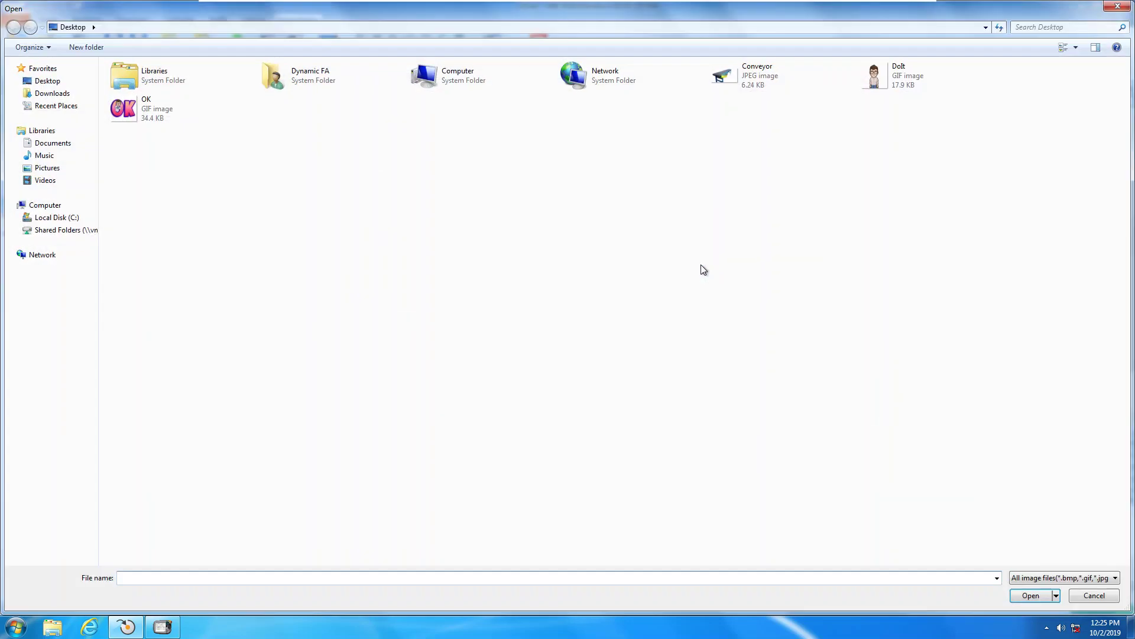
left_click(890, 78)
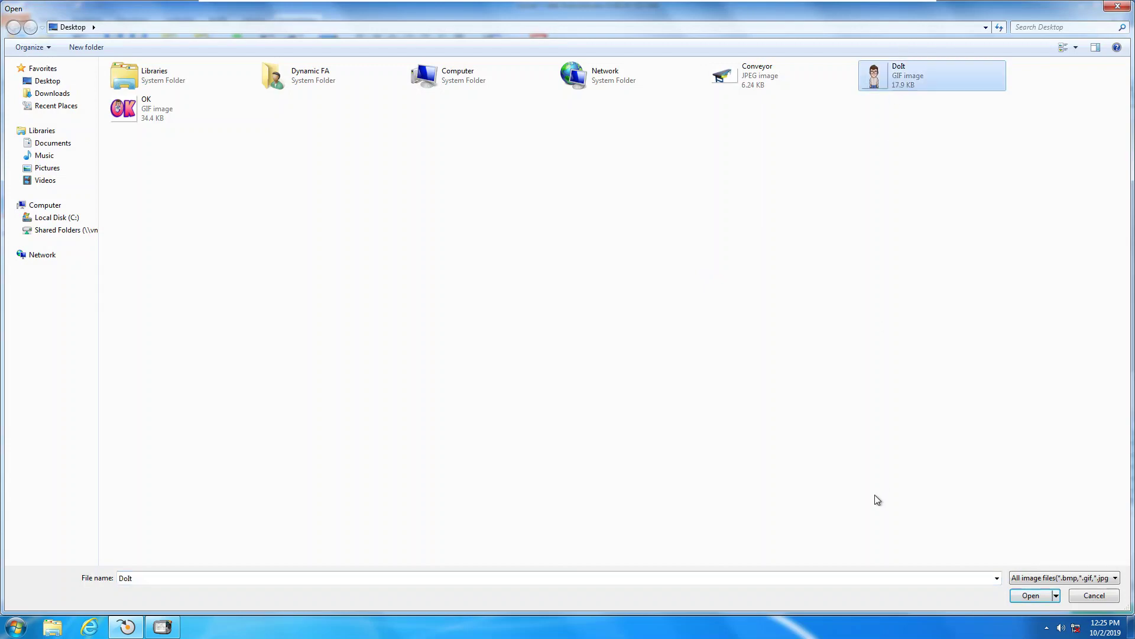
left_click(1031, 599)
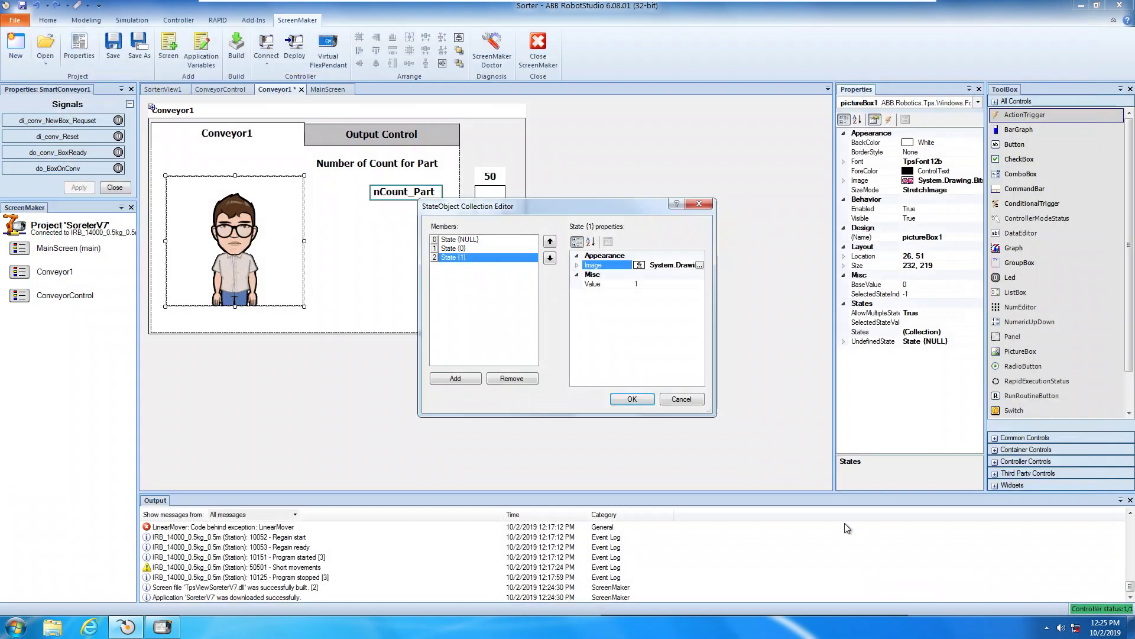
left_click(626, 399)
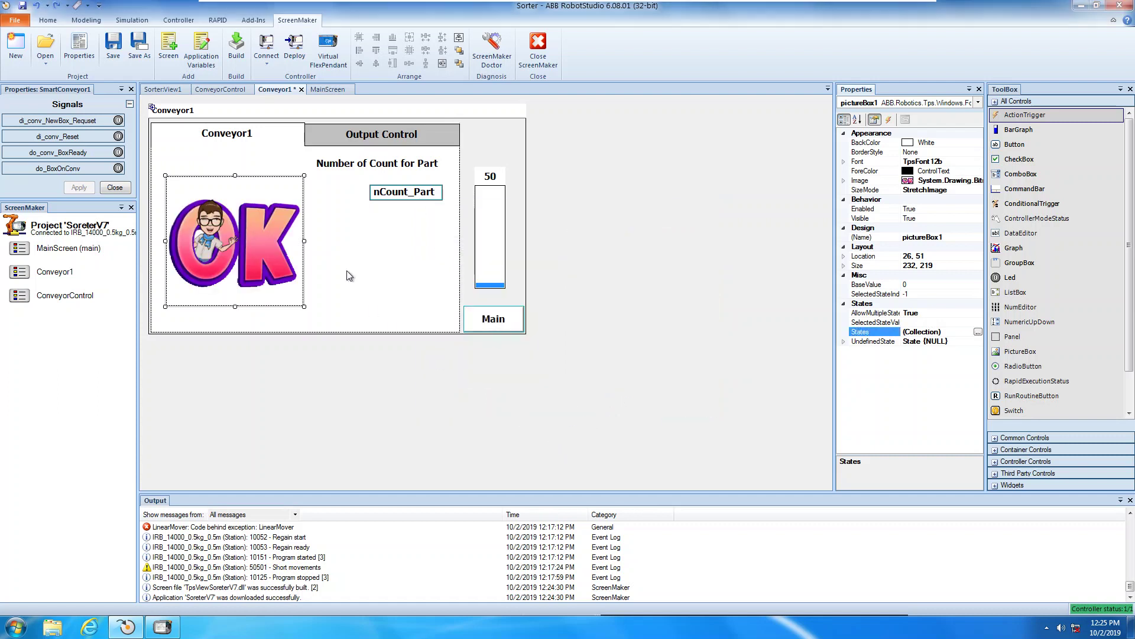
left_click(978, 333)
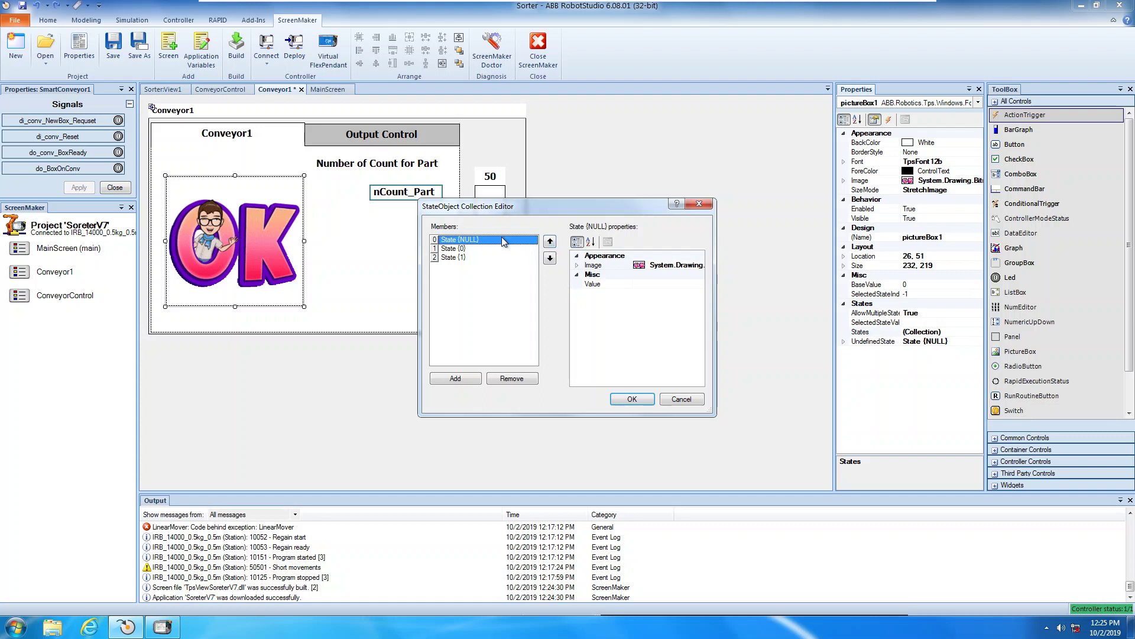
left_click(631, 401)
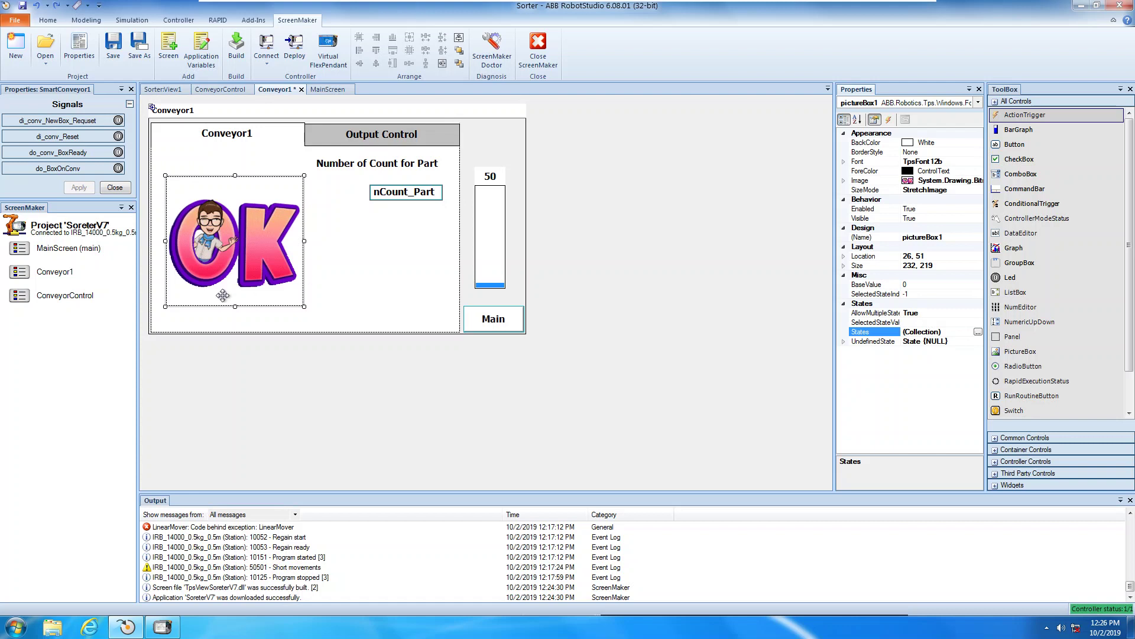
Set pictureBox1's SelectedStateIndex to 0.
left_click(932, 294)
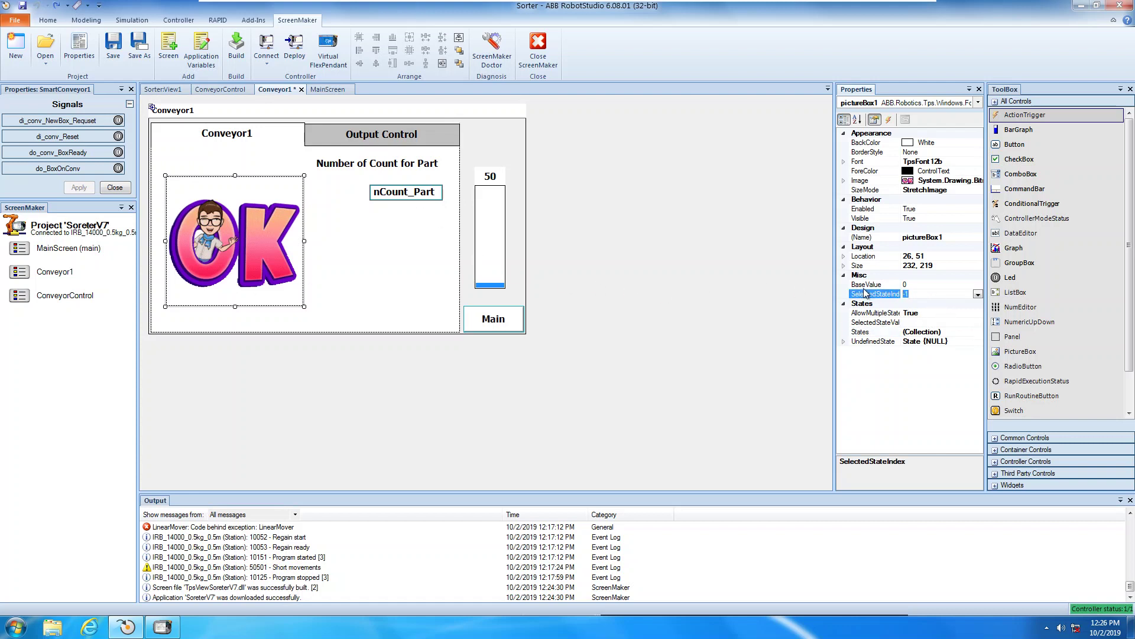
type("0")
left_click(938, 322)
Bind SelectedStateValue to the controller signal di00_Box_Ready_Con1.
left_click(978, 322)
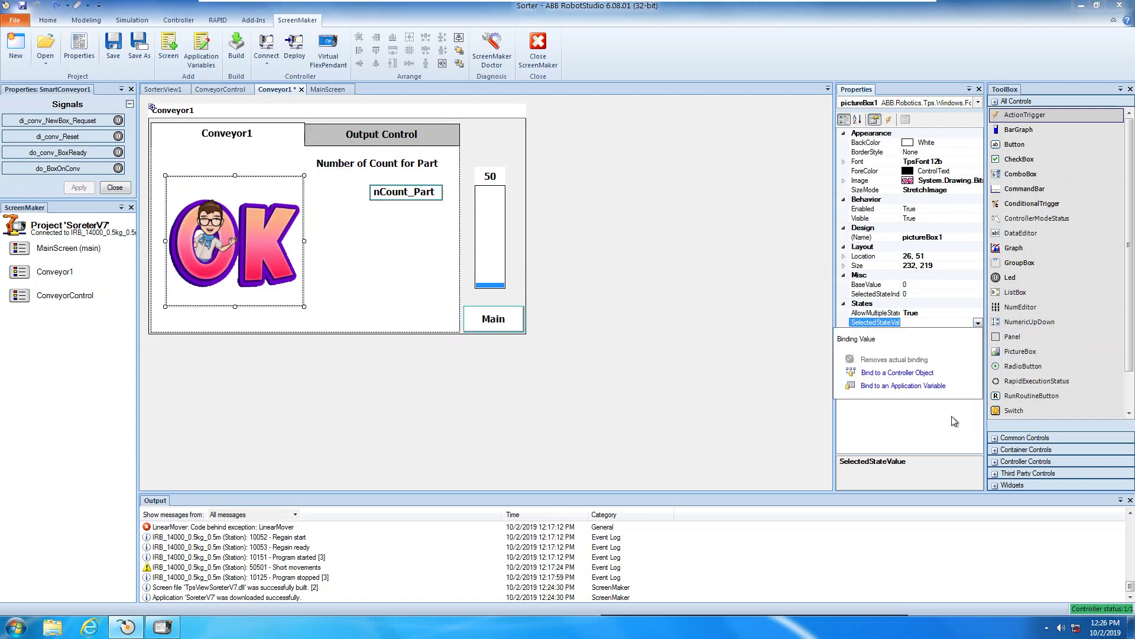
left_click(883, 373)
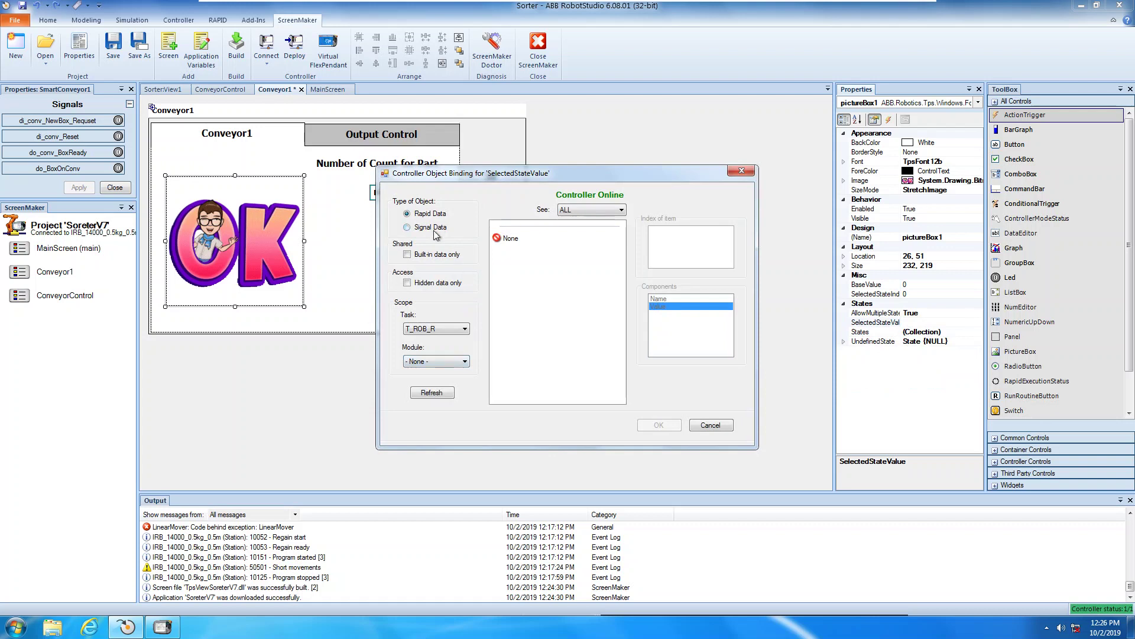
left_click(435, 227)
left_click(621, 374)
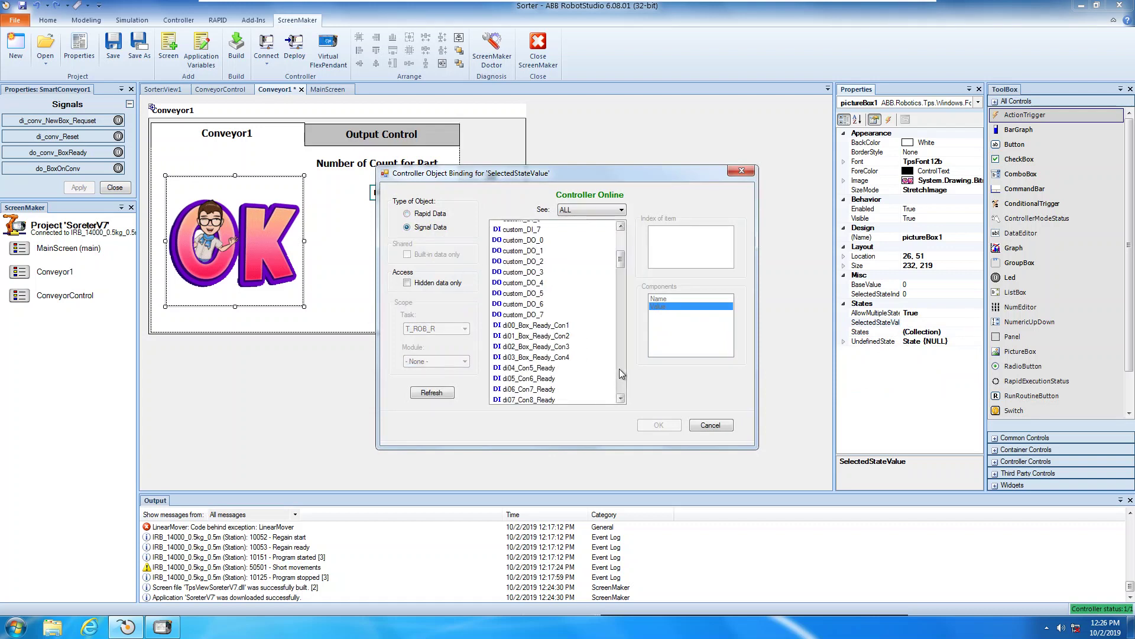
left_click(621, 374)
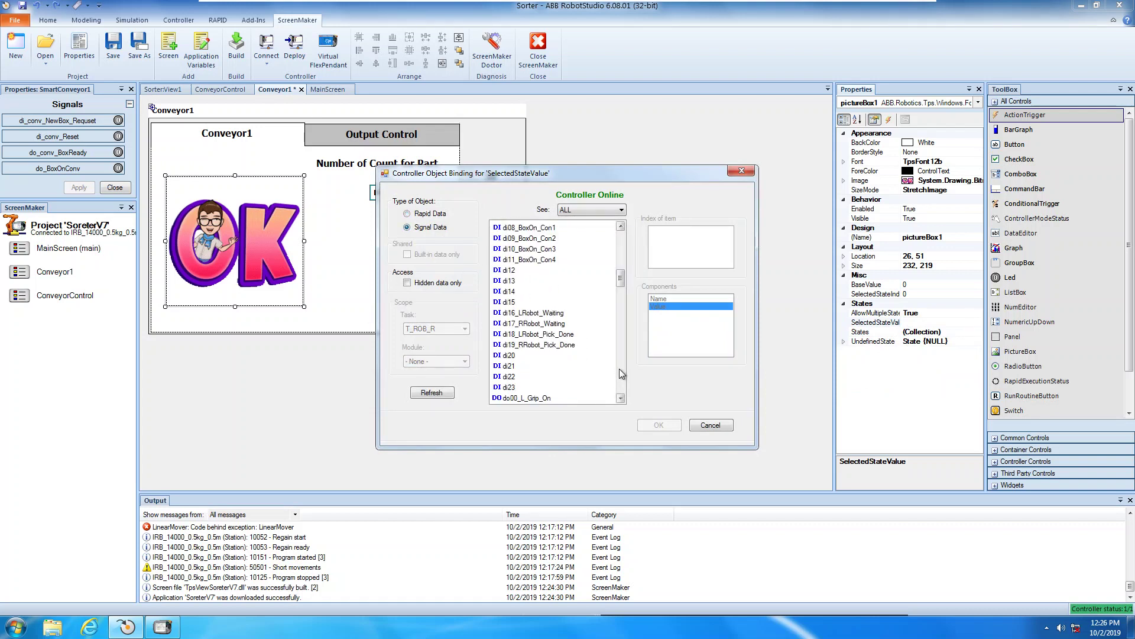
left_click(621, 255)
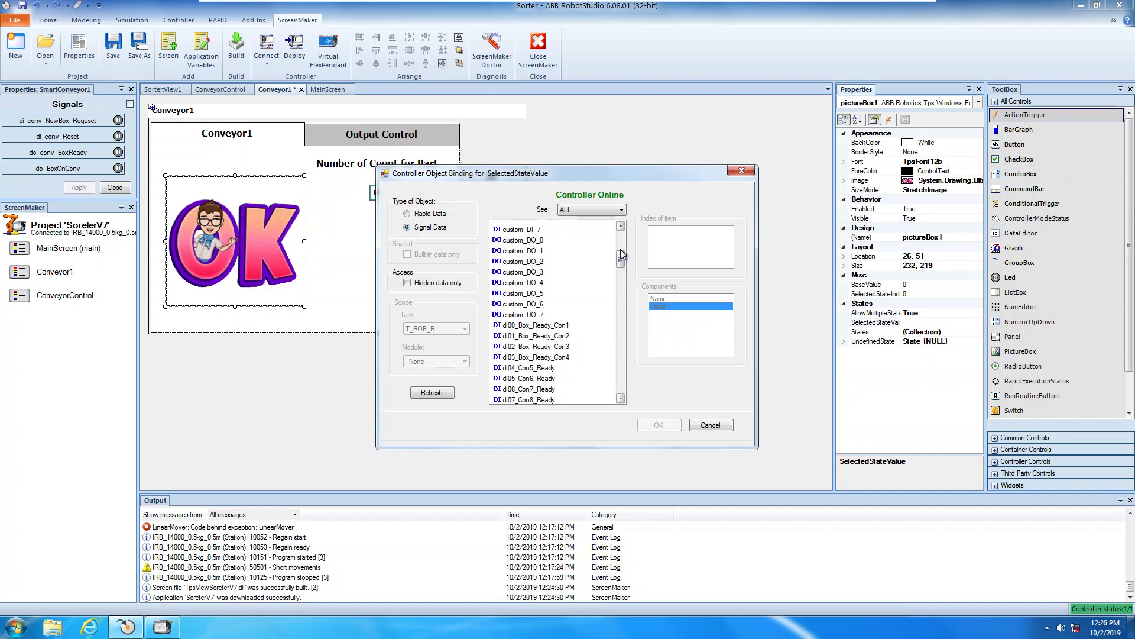
left_click(551, 326)
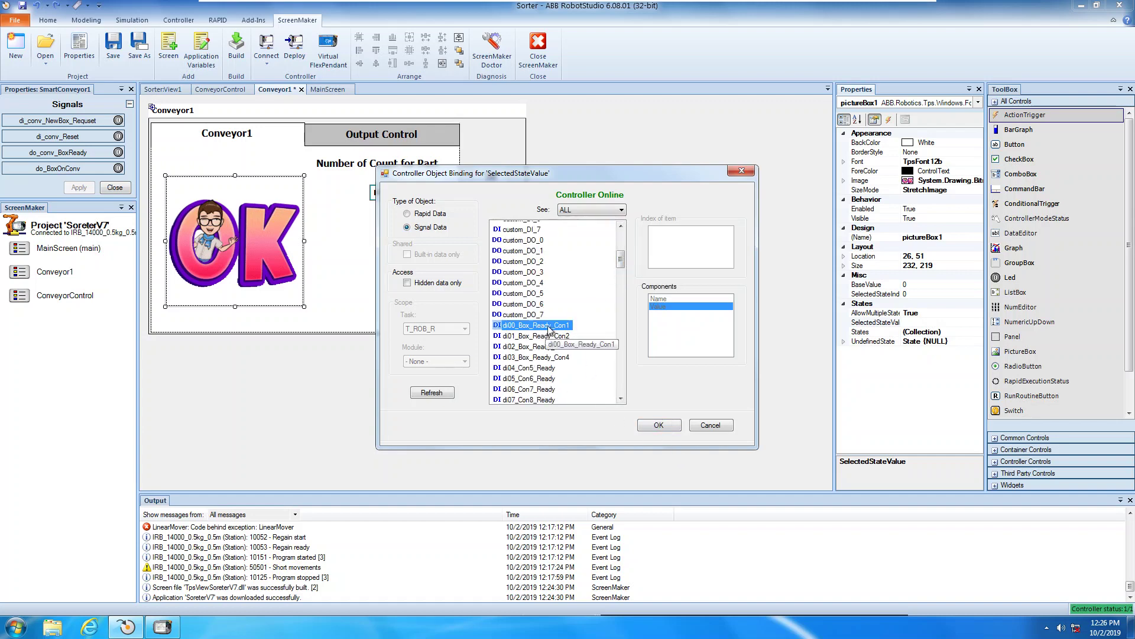
left_click(661, 429)
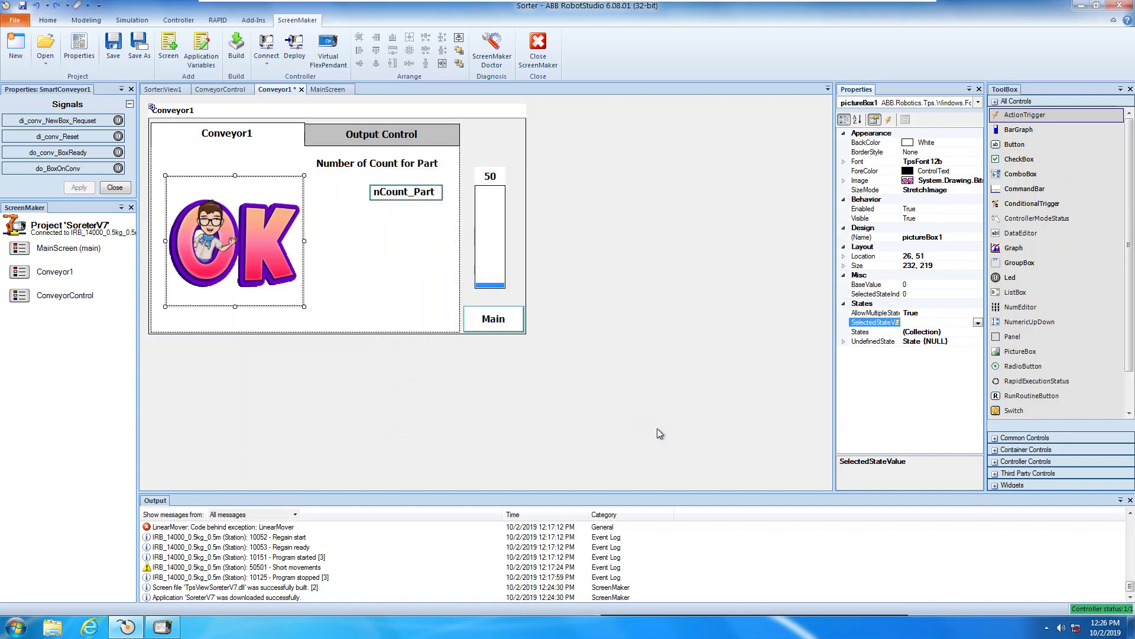